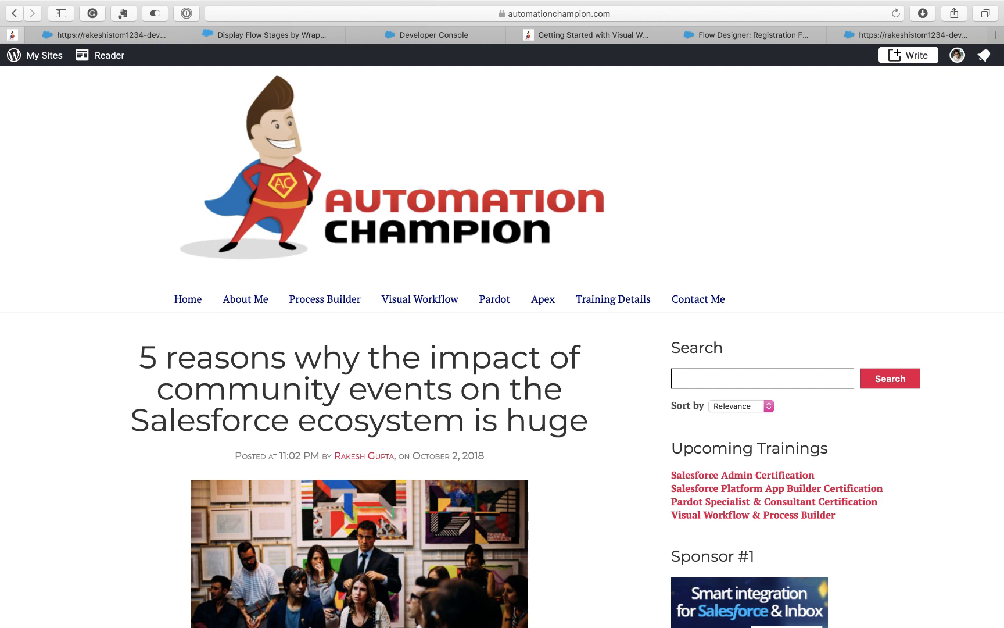
- Switch from the blog post to the running Partnership Form at its first stage
key(ctrl+Tab)
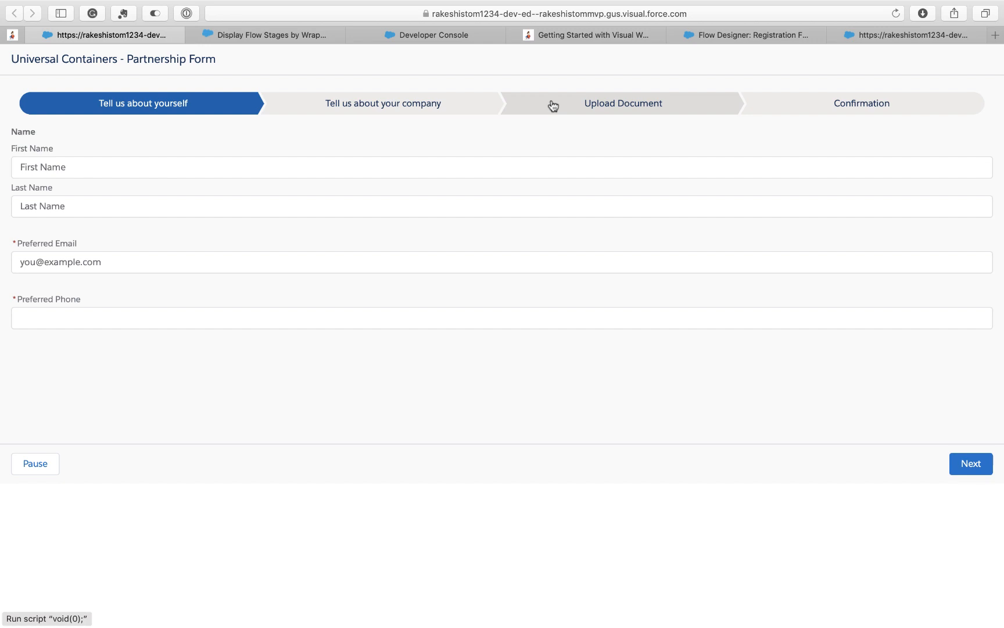
- Fill in the applicant's first name, last name, e-mail and phone number, then submit the first stage
click(89, 168)
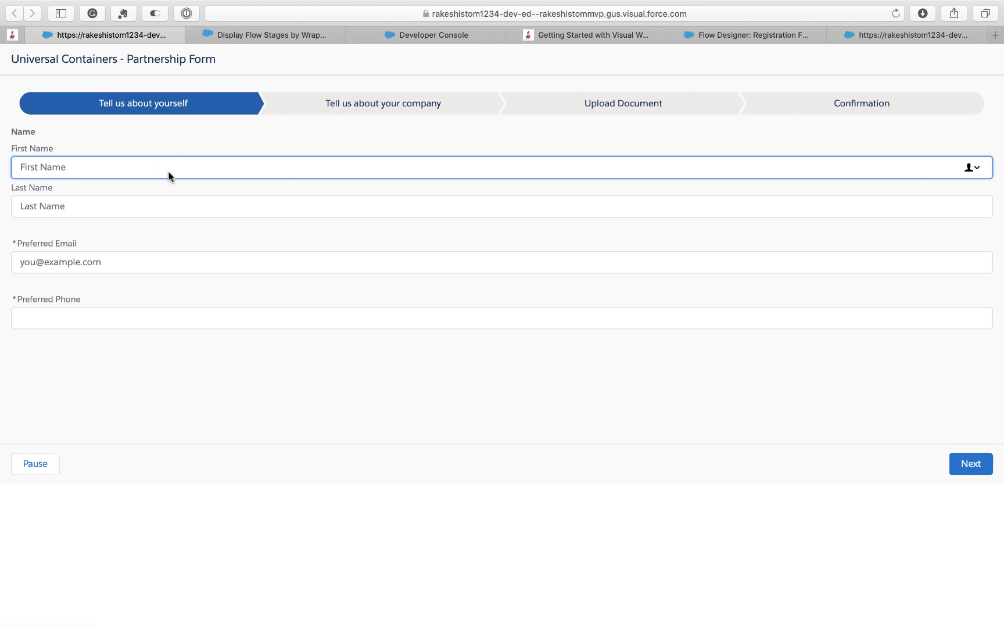
key(Tab)
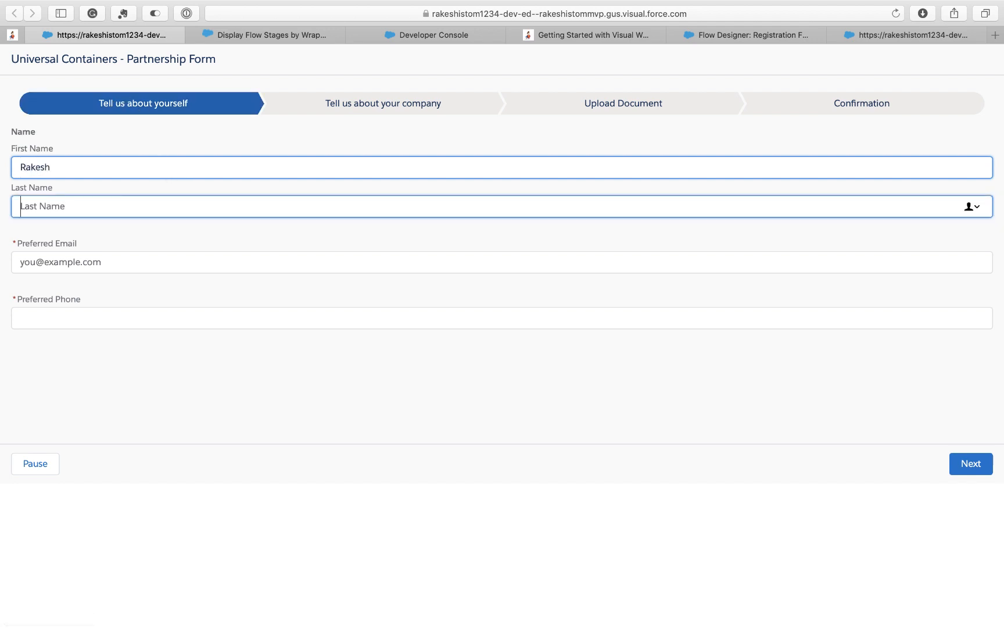
key(Tab)
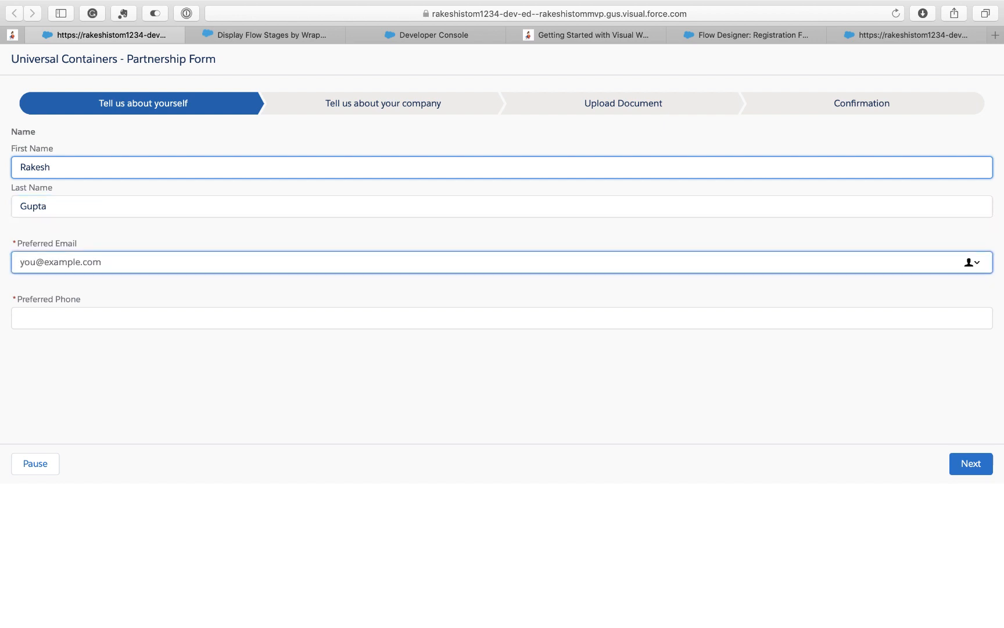
text(test@test.com)
key(Tab)
text(123)
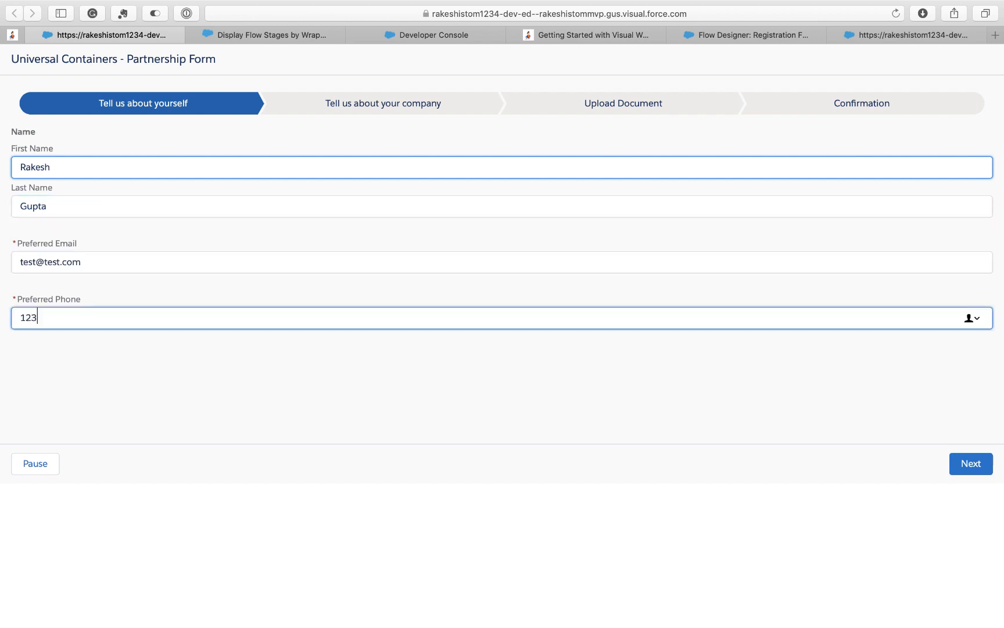
text(4567890)
click(463, 425)
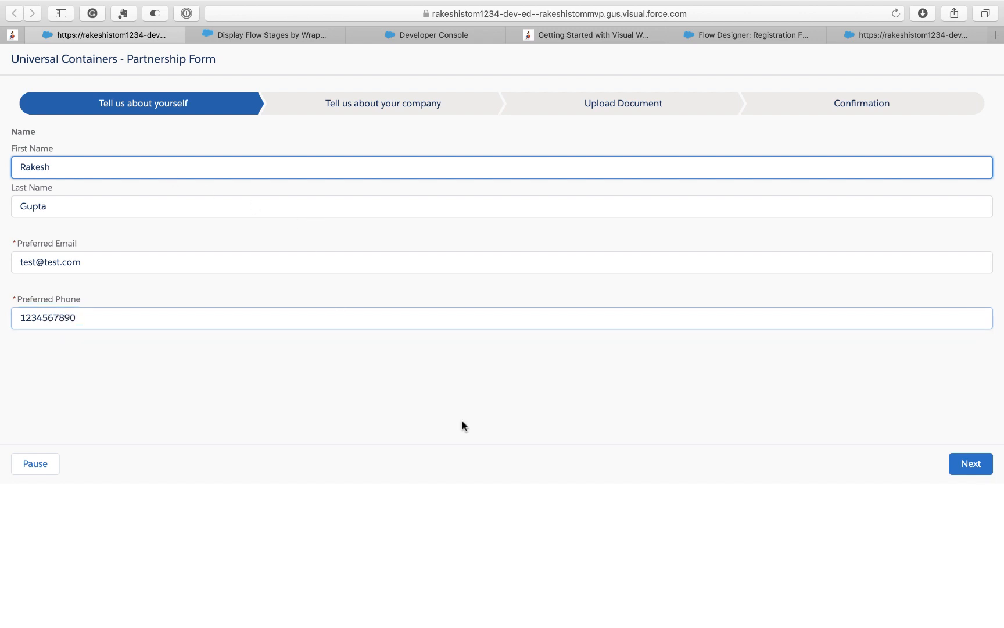
click(971, 465)
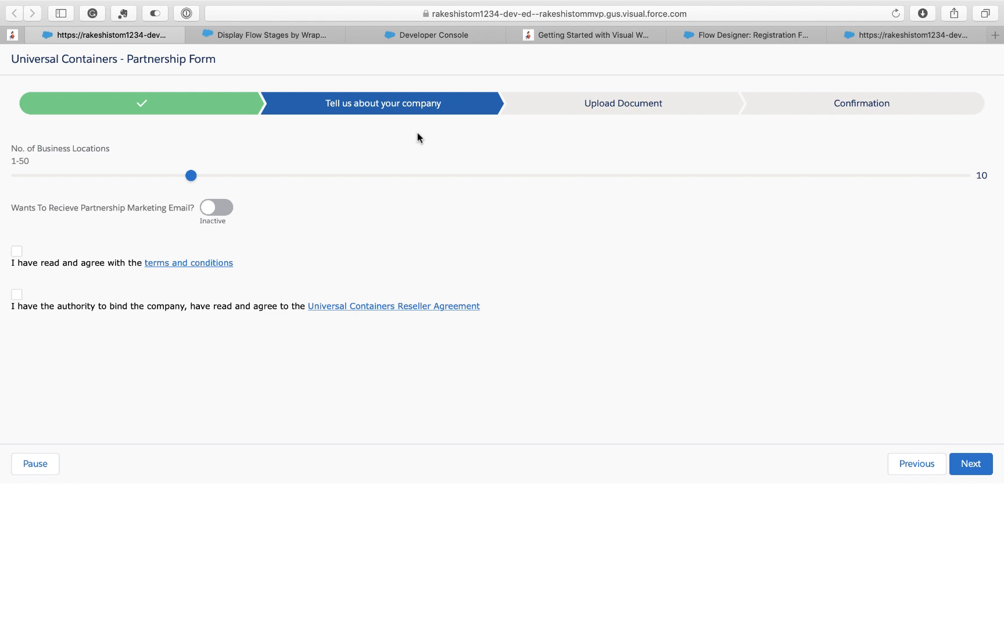
- Set business locations to 16, opt in to marketing emails, accept both agreements, and continue
click(300, 175)
click(224, 210)
click(16, 251)
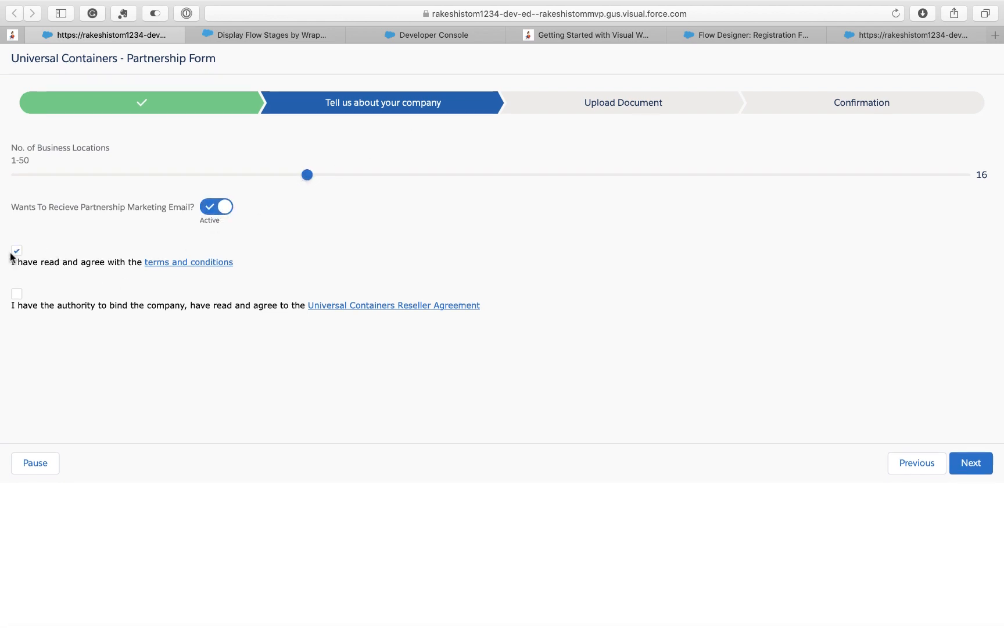
click(17, 294)
click(970, 463)
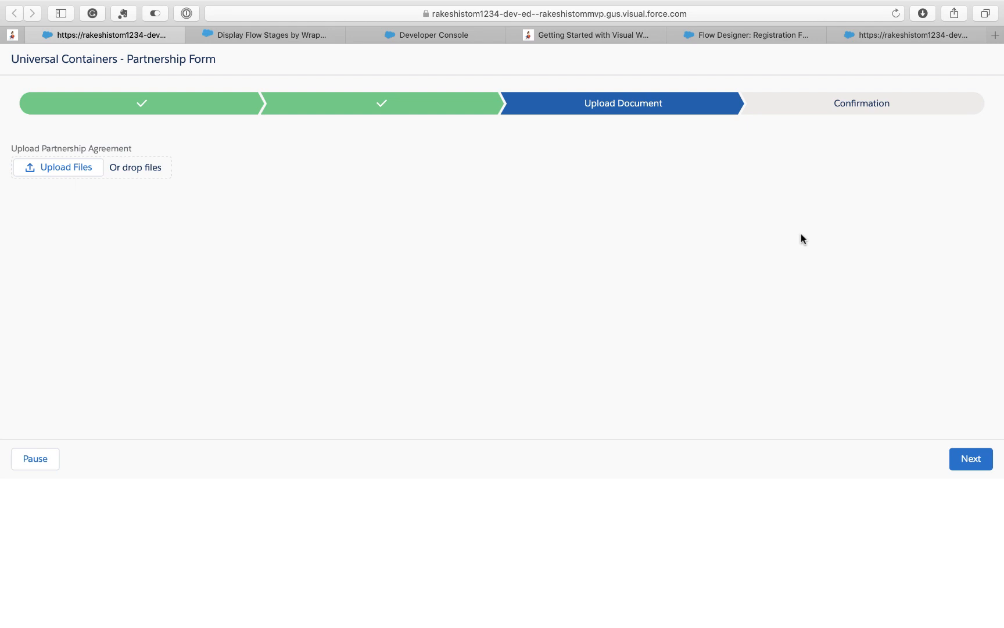
- Skip the upload and advance the form to its Confirmation stage
click(966, 459)
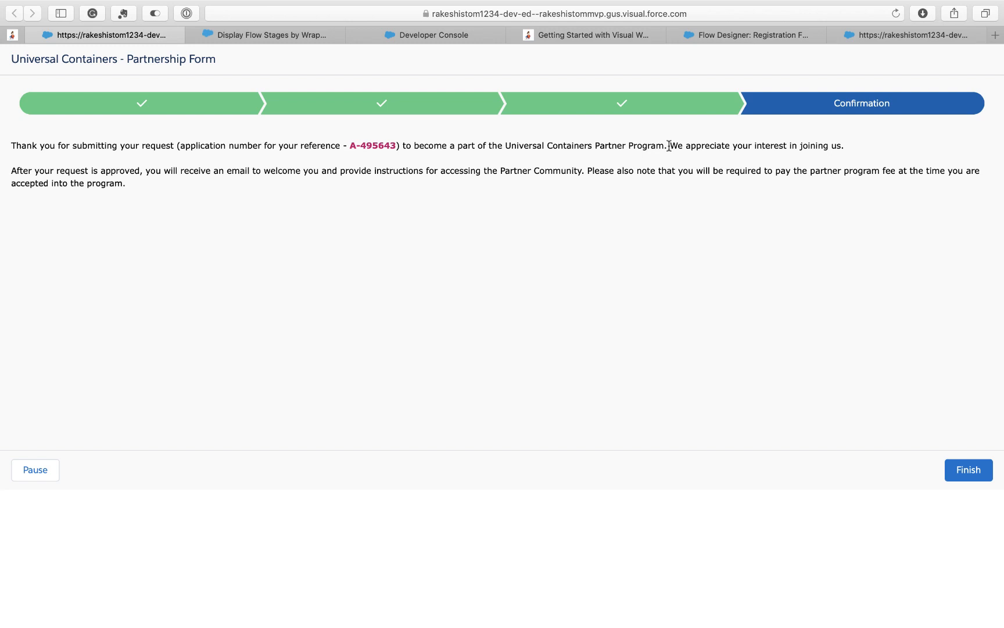
- Return to the 'Getting Started with Visual Workflow' blog article
click(612, 38)
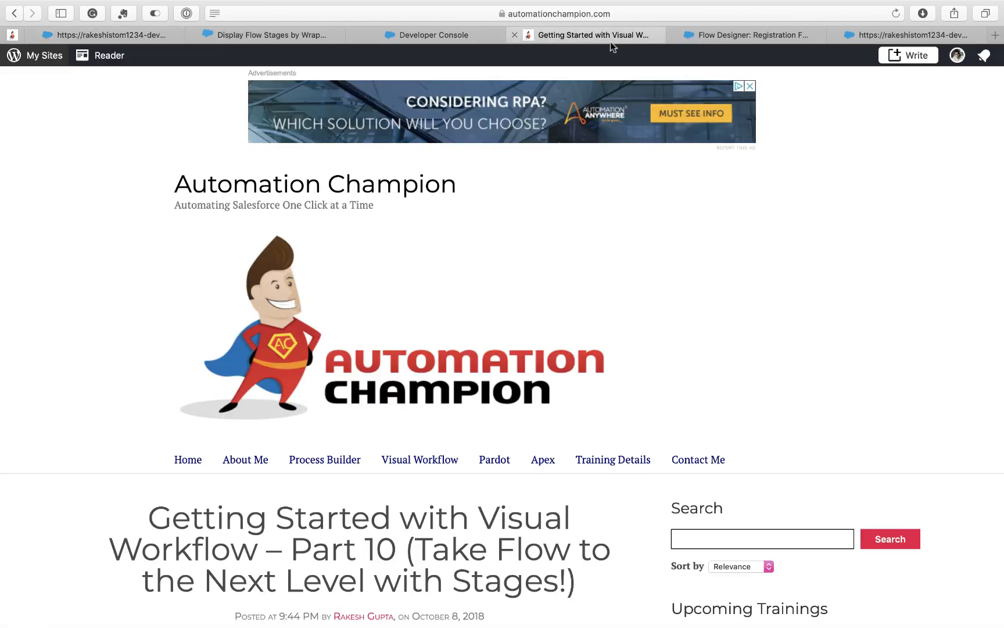
- Look over the article's two-stage registration form mockups, then bring up the Registration Form flow designer
scroll(516, 336, down, 10)
scroll(516, 336, down, 15)
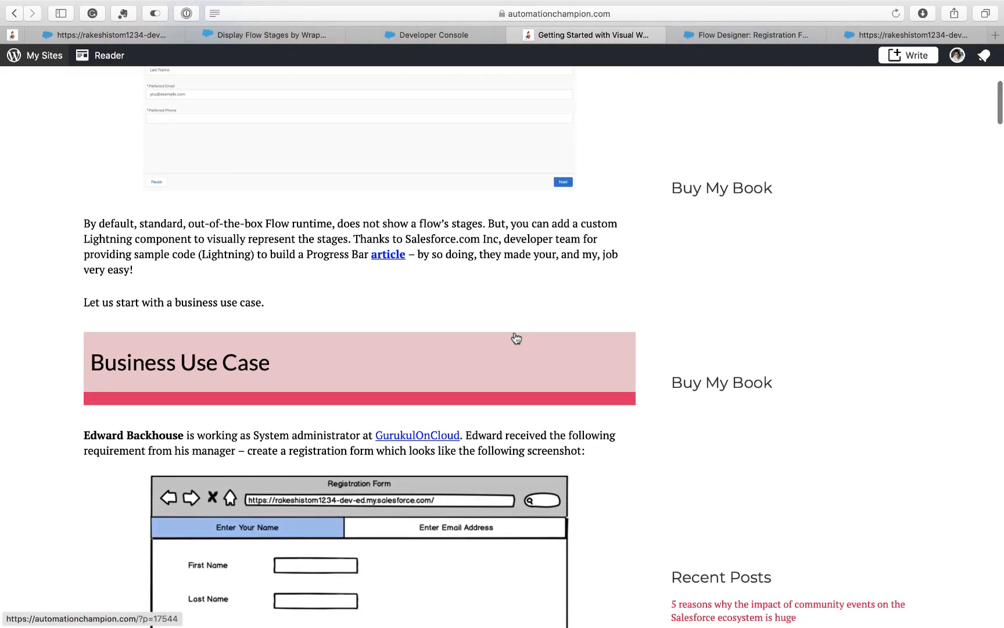
scroll(357, 314, down, 2)
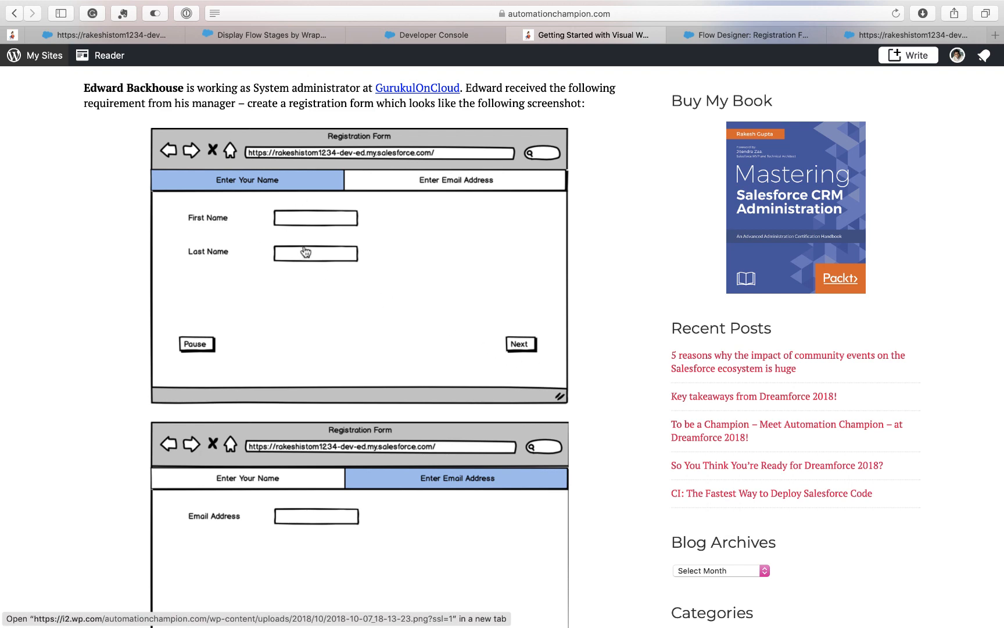
scroll(517, 343, down, 5)
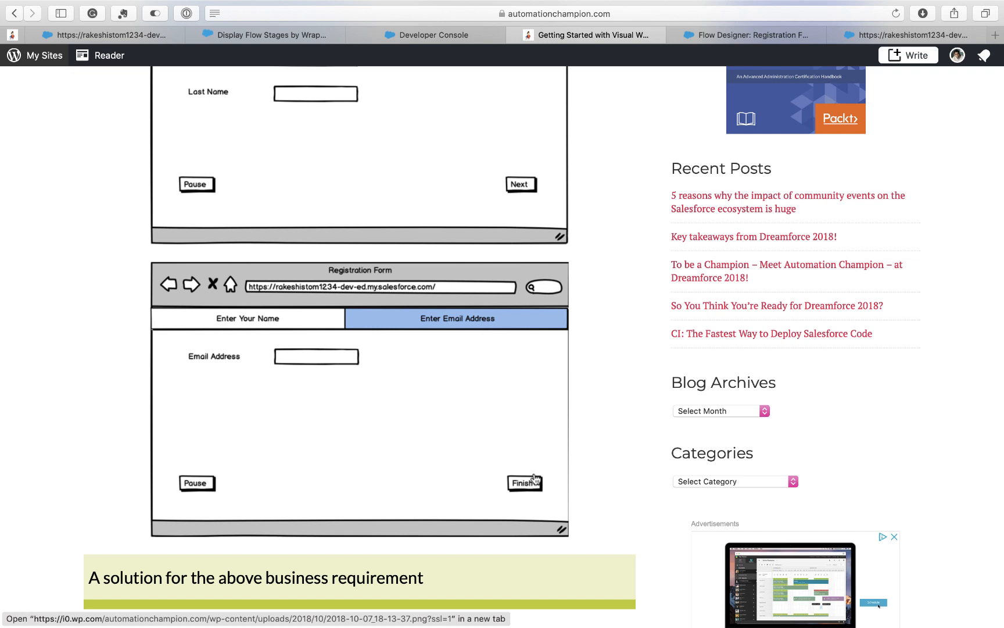
scroll(289, 215, up, 2)
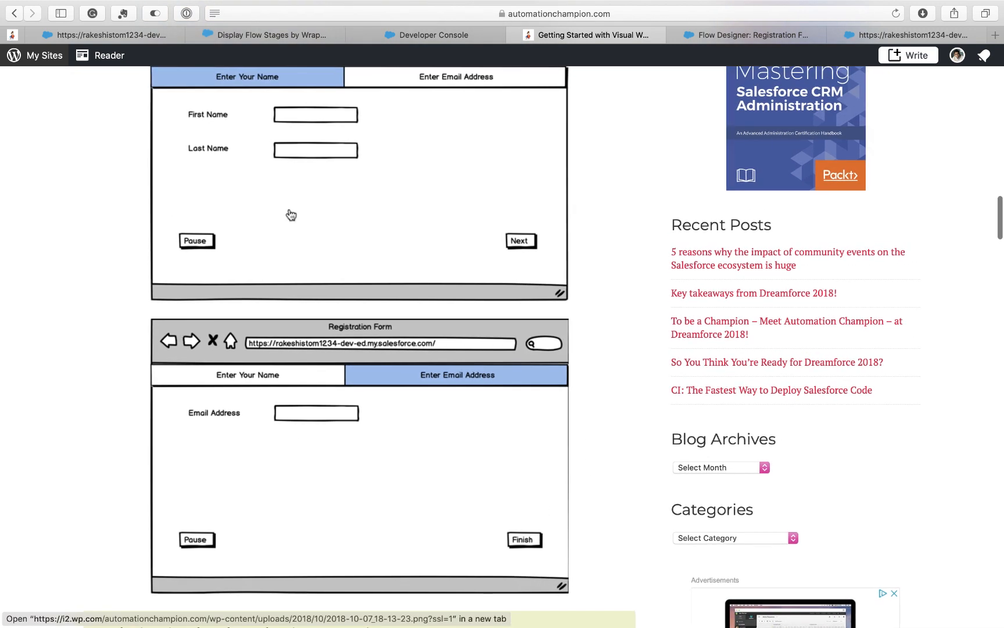
click(694, 39)
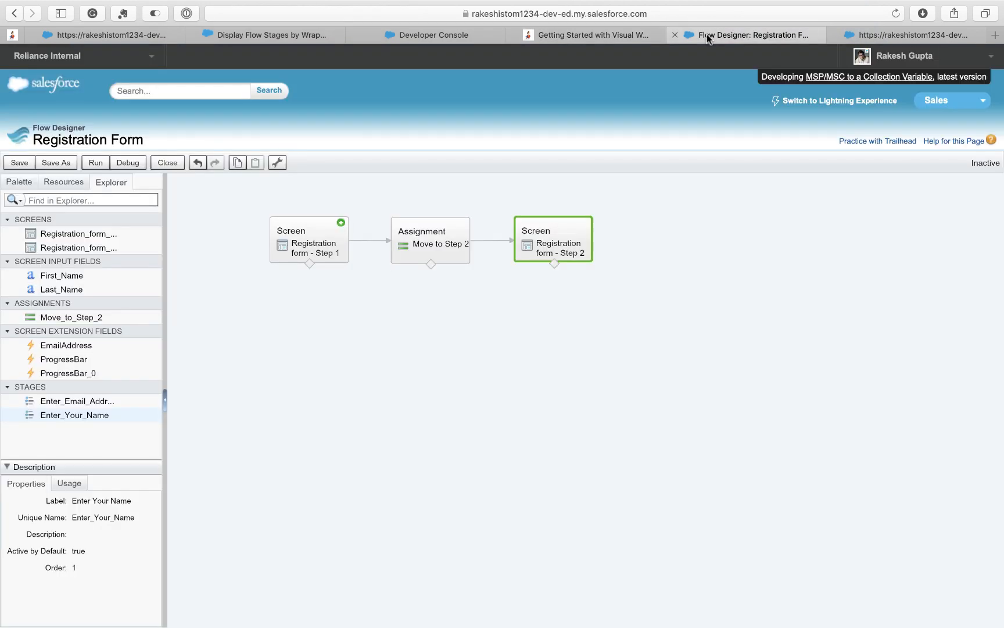
- List the creatable resource types, including Stage, then go to the progress indicator documentation
click(65, 182)
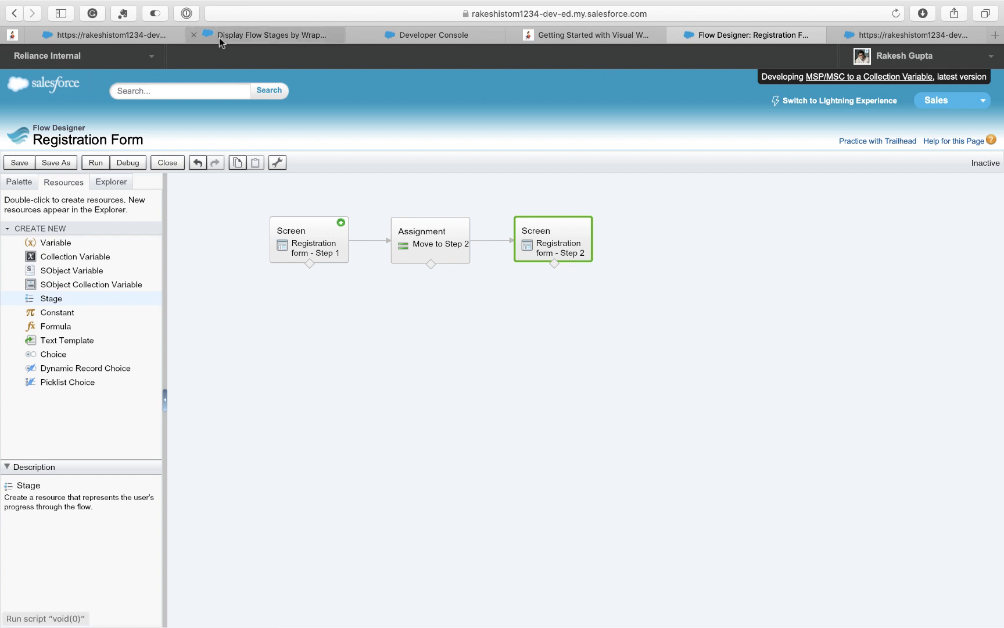
click(131, 36)
click(232, 35)
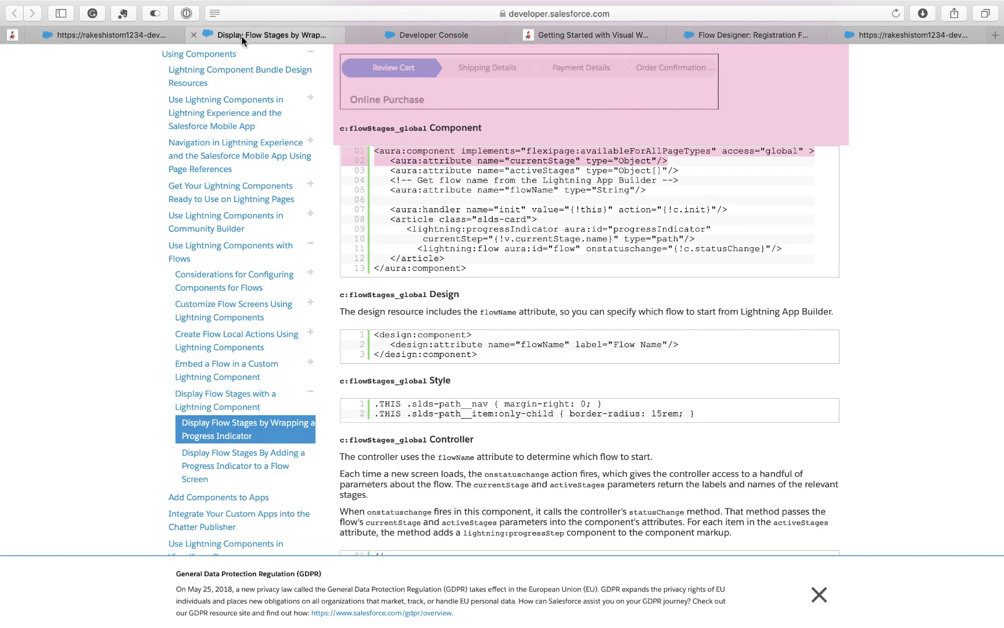
- Read through the progress indicator example code, then switch to the FlowProgressBar bundle
scroll(85, 172, up, 4)
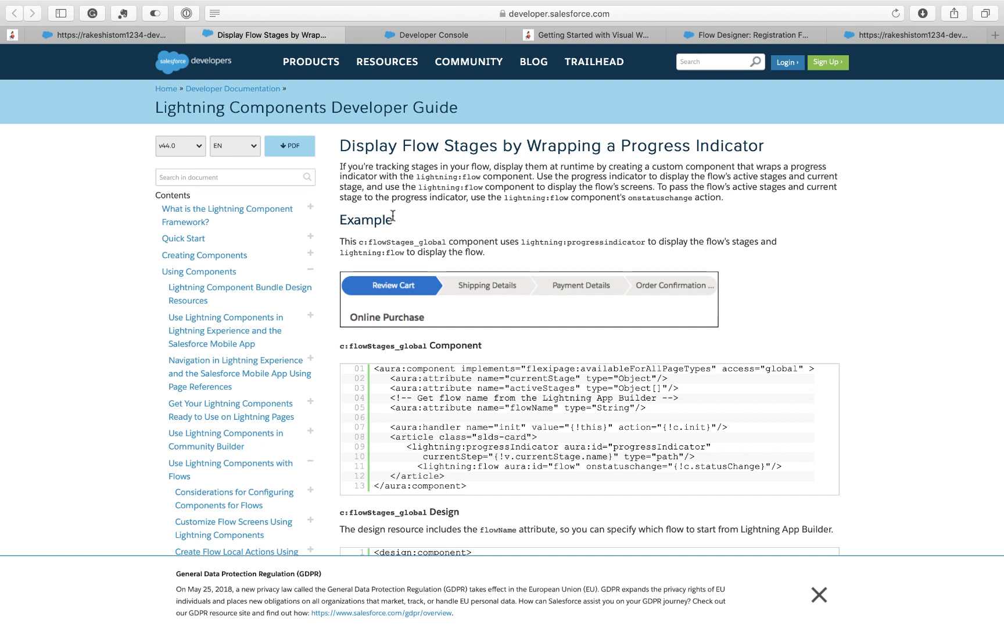
scroll(393, 215, down, 10)
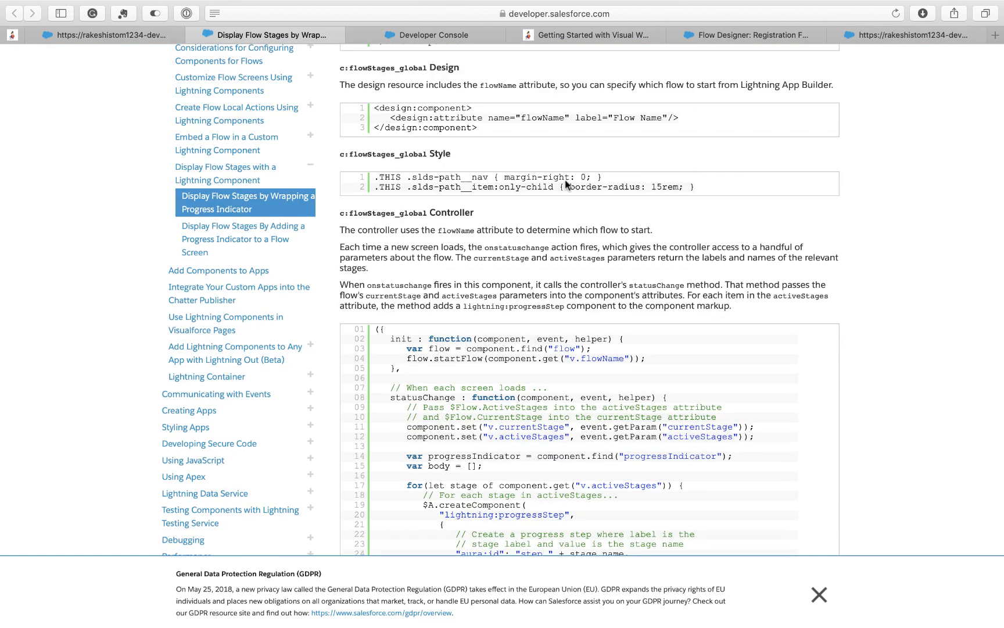
click(431, 35)
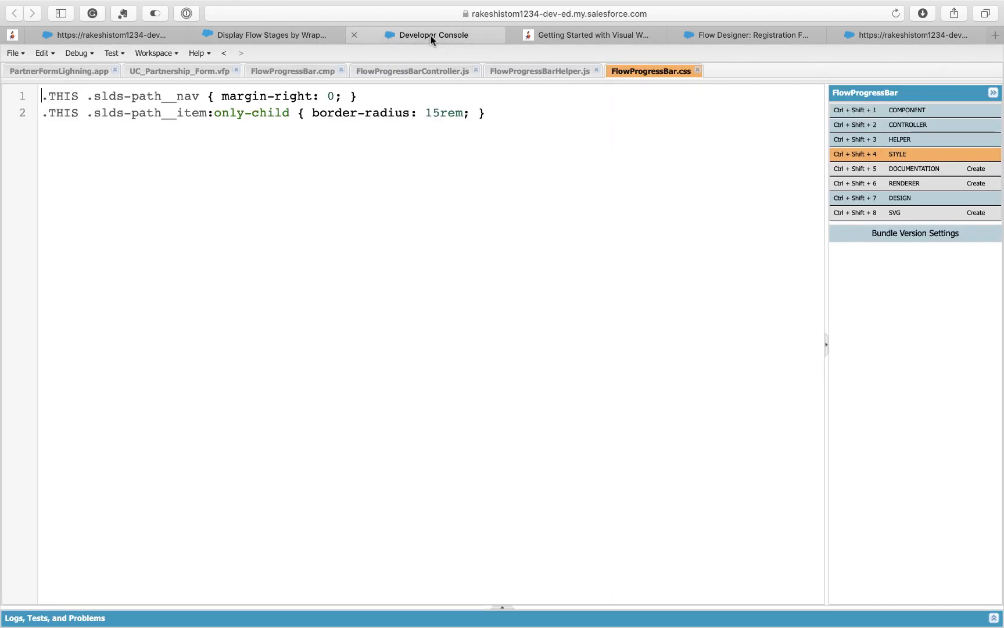
- Review the FlowProgressBar .cmp, Controller.js, Helper.js and .css files, then return to Flow Designer
click(276, 74)
drag(240, 228, 56, 114)
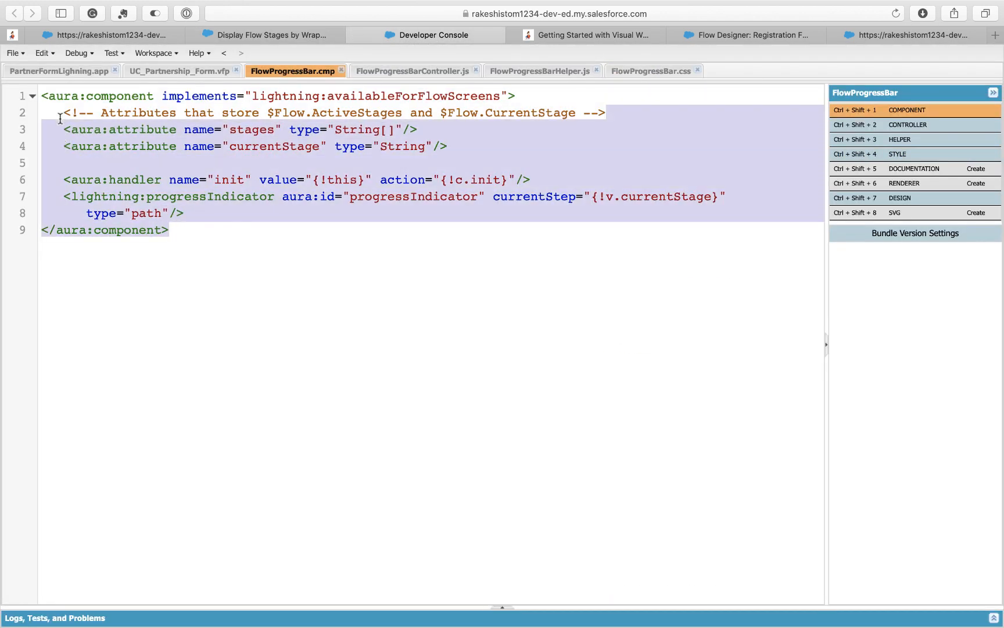
click(329, 157)
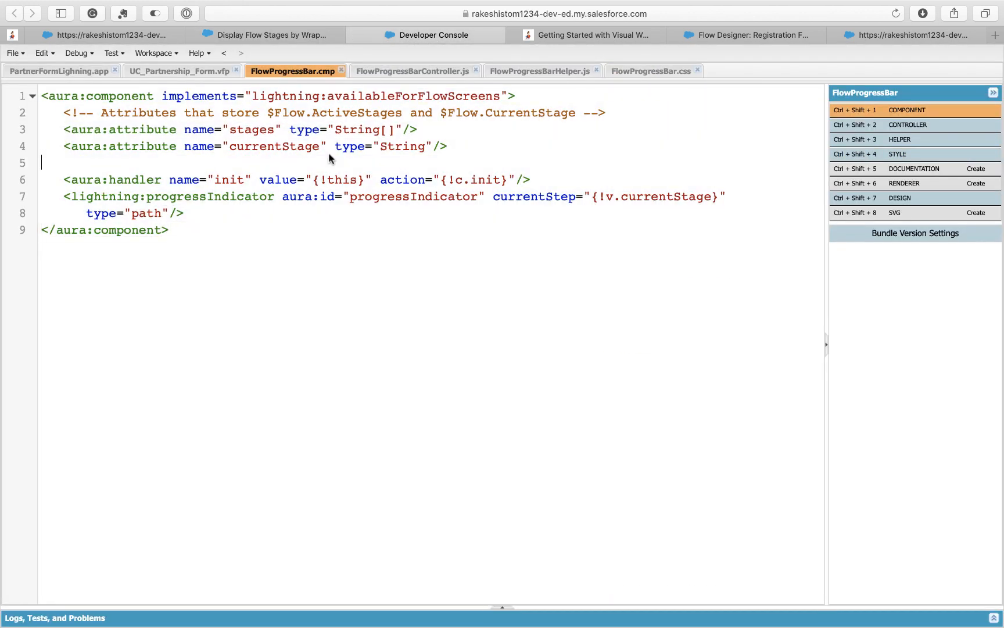
click(405, 74)
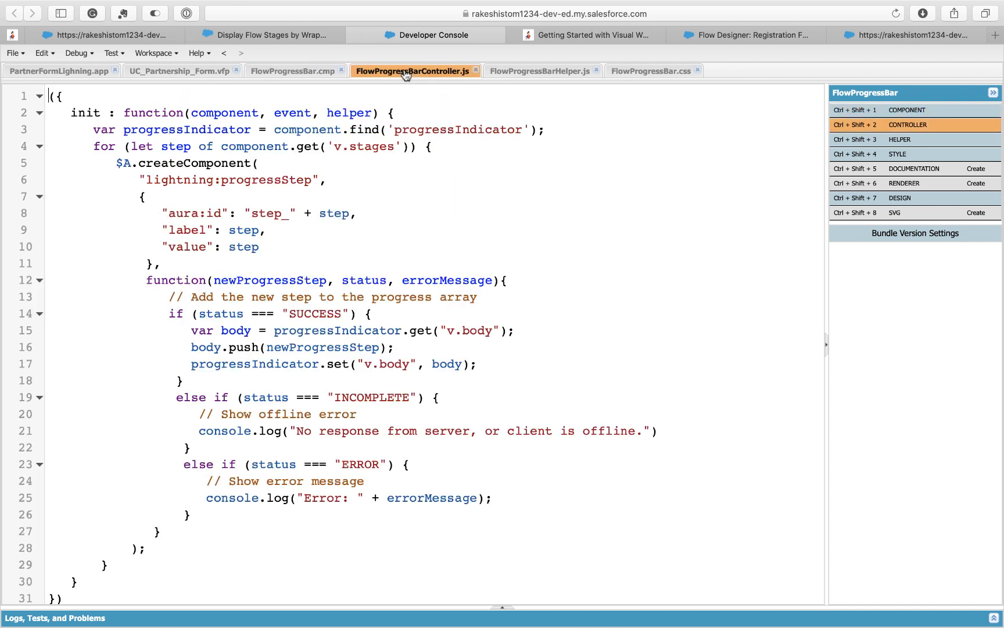
click(549, 76)
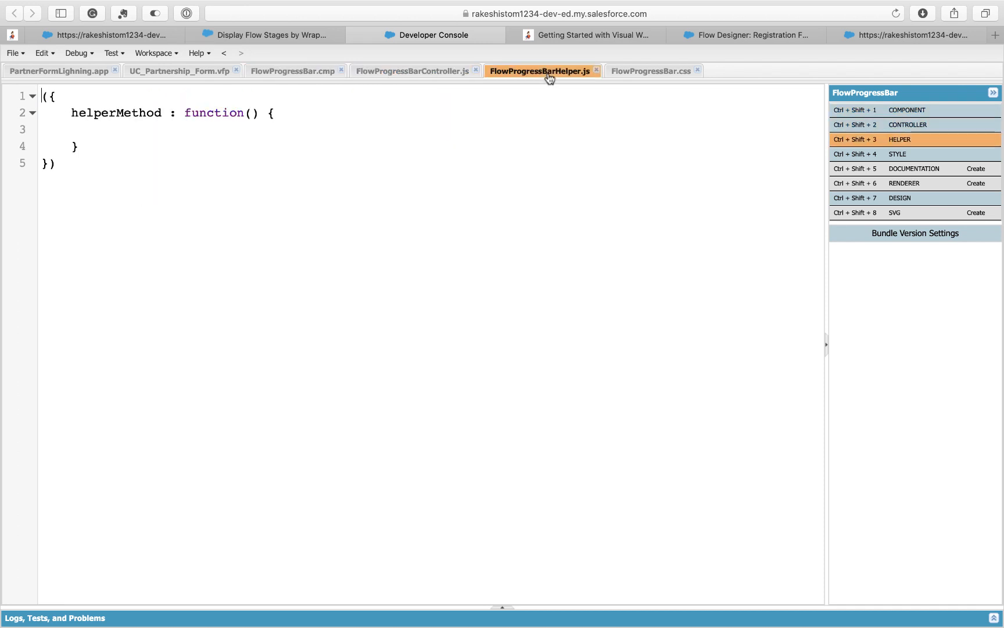
click(640, 72)
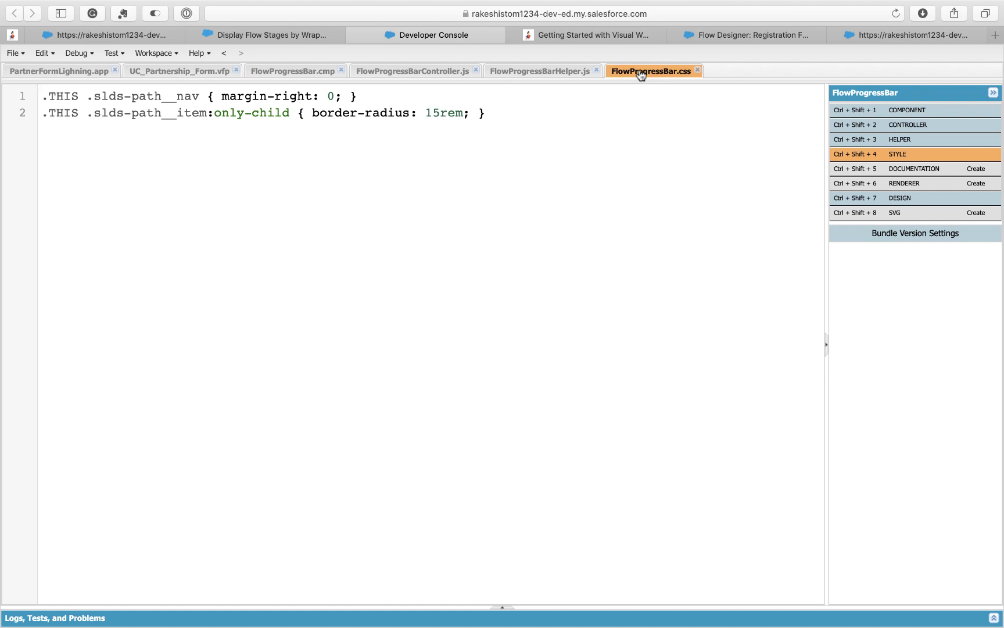
click(725, 34)
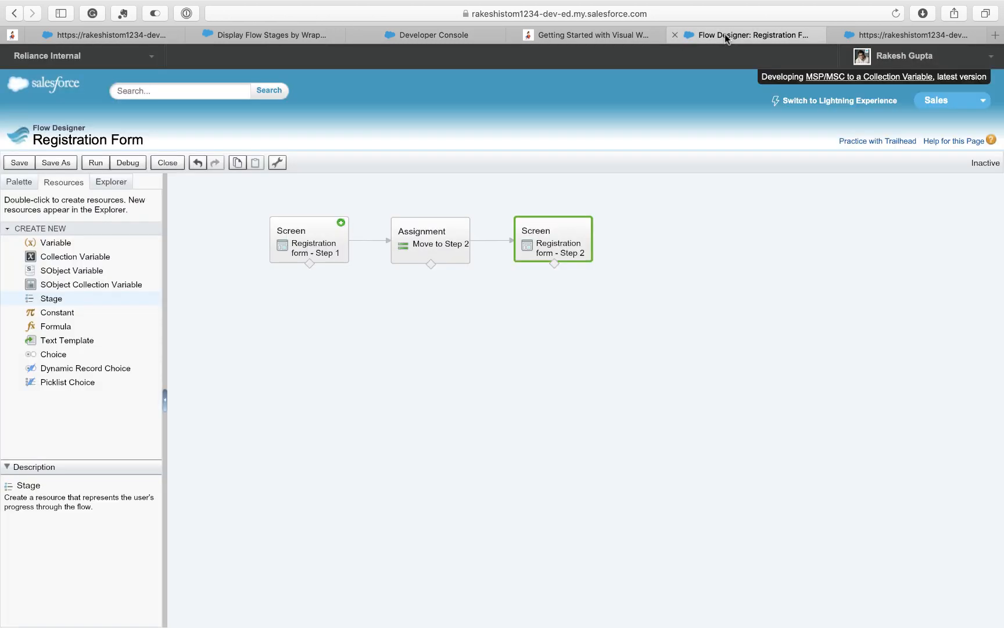
- Back in the Registration Form designer, list the flow's existing resources including its stages
click(609, 36)
scroll(477, 172, up, 2)
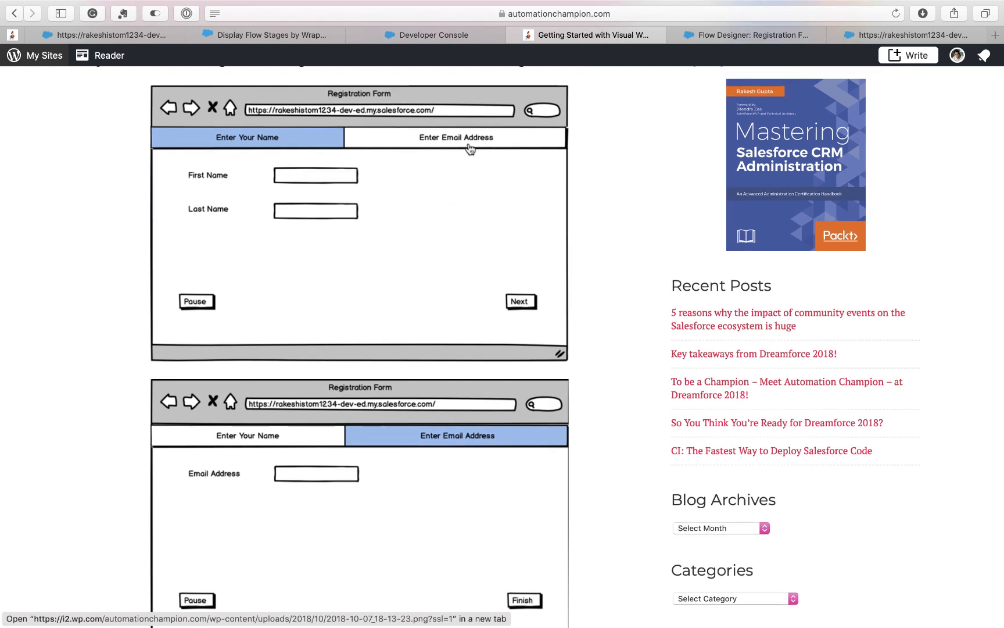
click(718, 36)
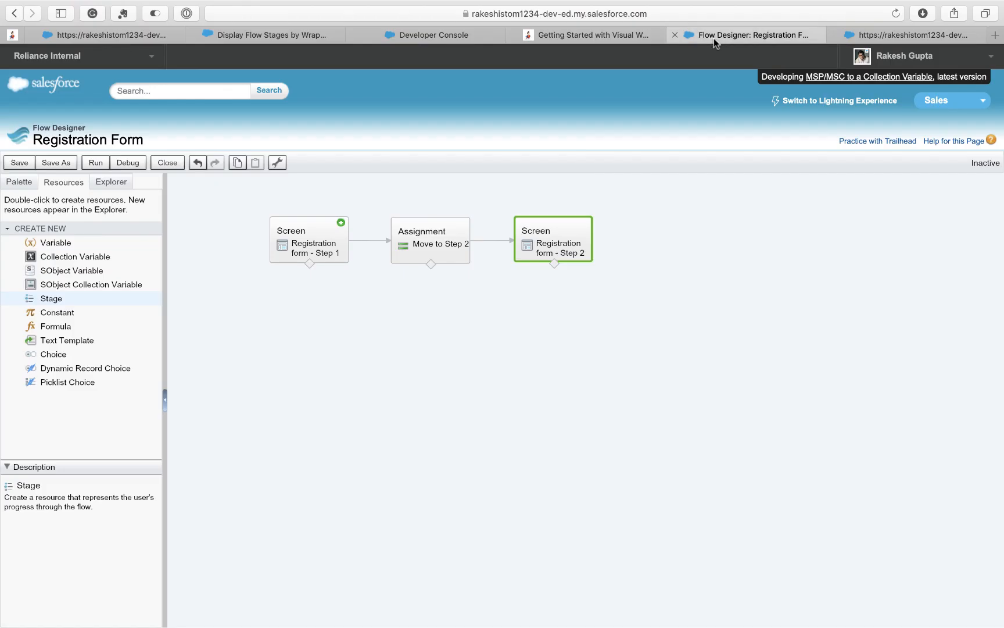
double_click(58, 302)
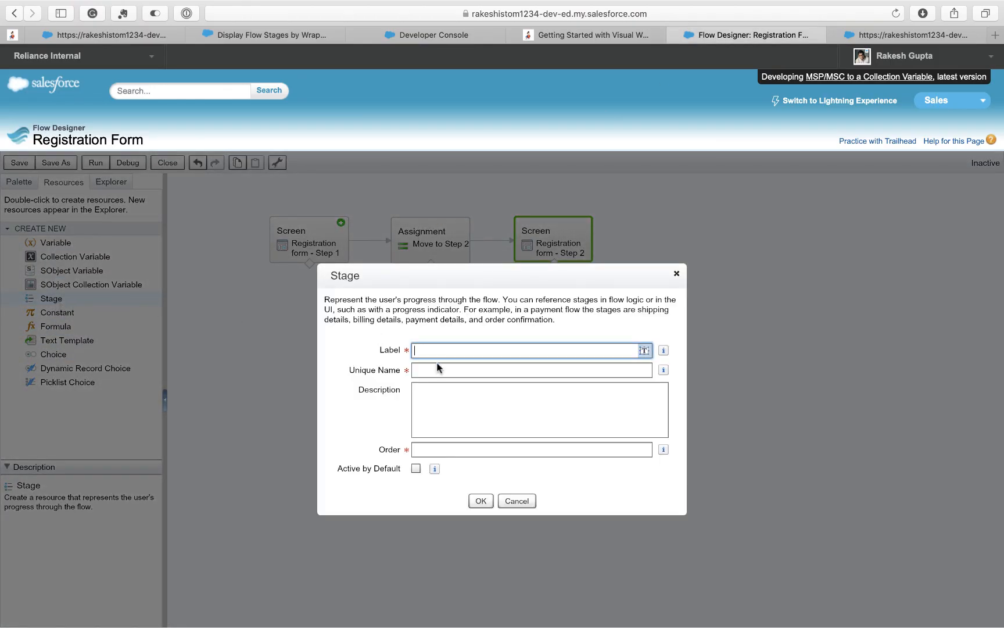
click(518, 501)
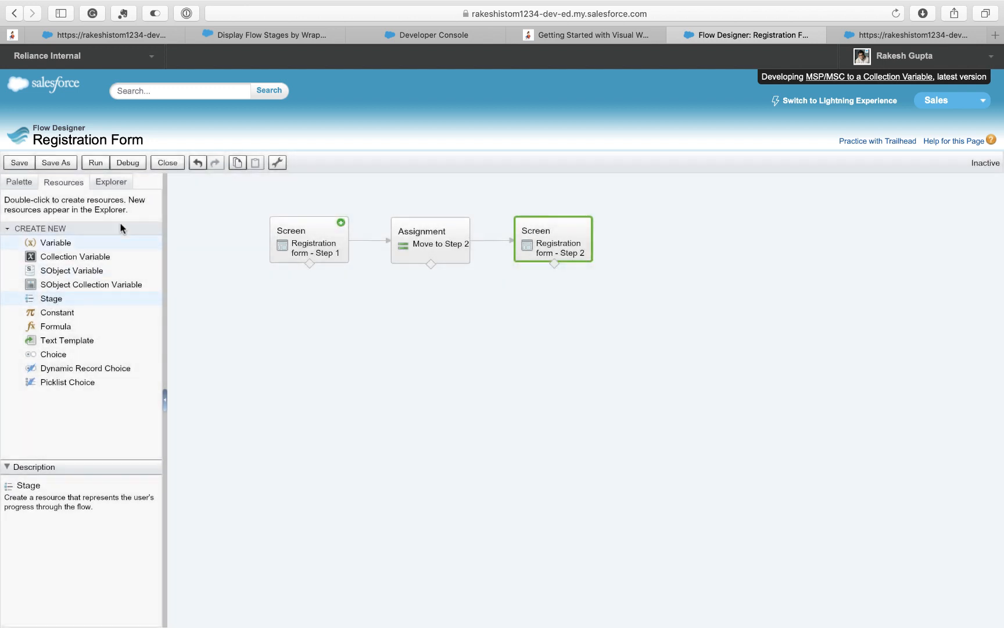
click(116, 183)
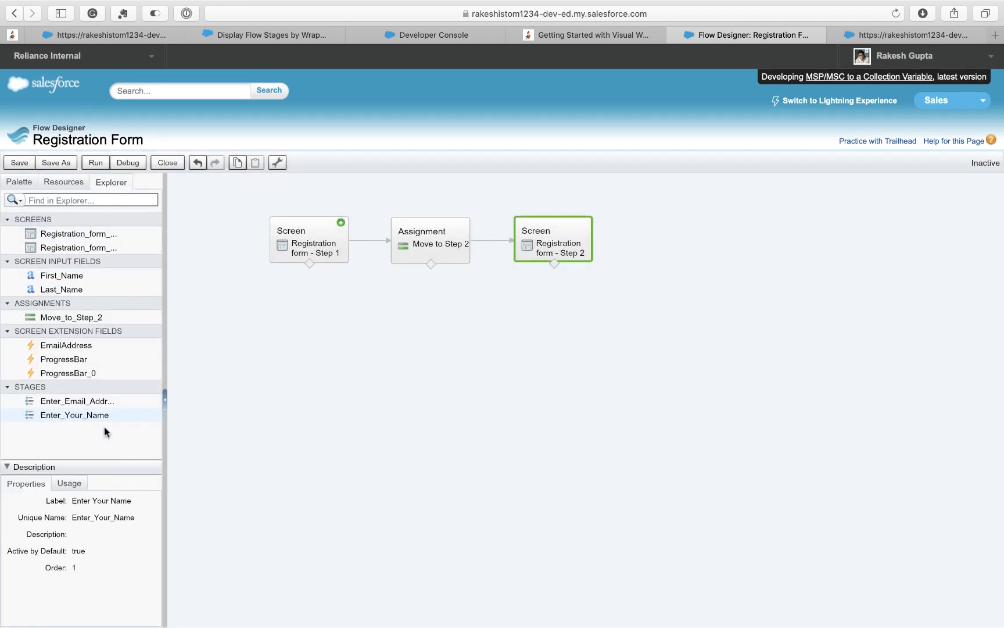
- Check that Enter_Your_Name has order 1 and Enter_Email_Address has order 2
click(126, 415)
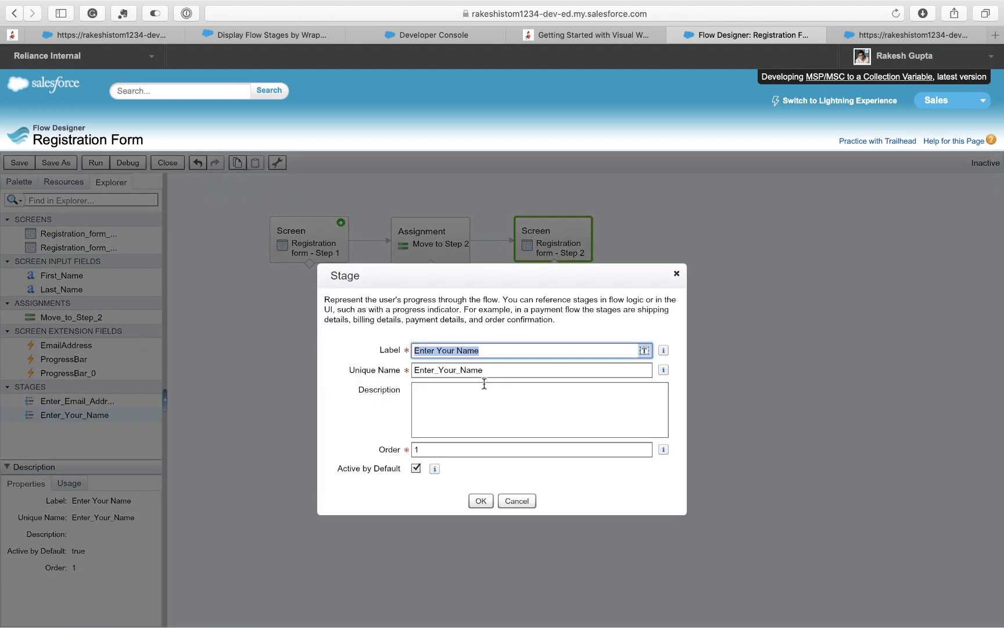
click(439, 447)
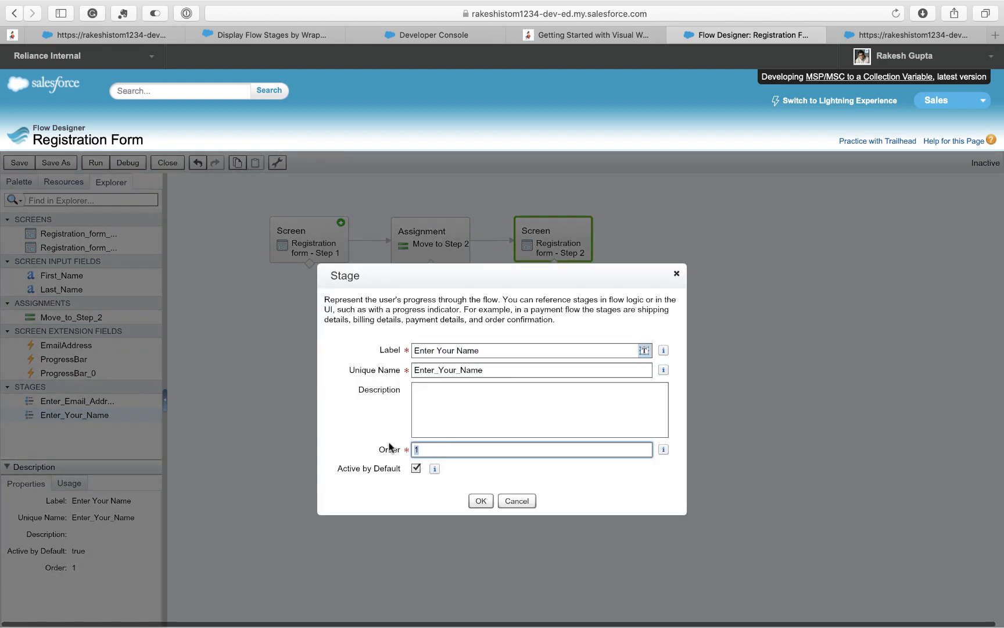
click(482, 501)
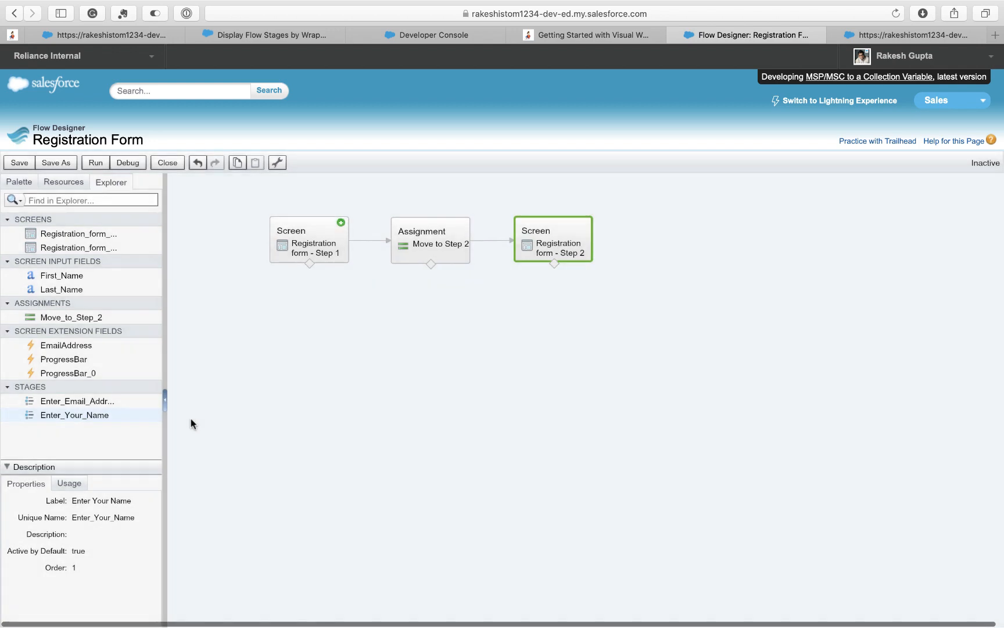
click(126, 401)
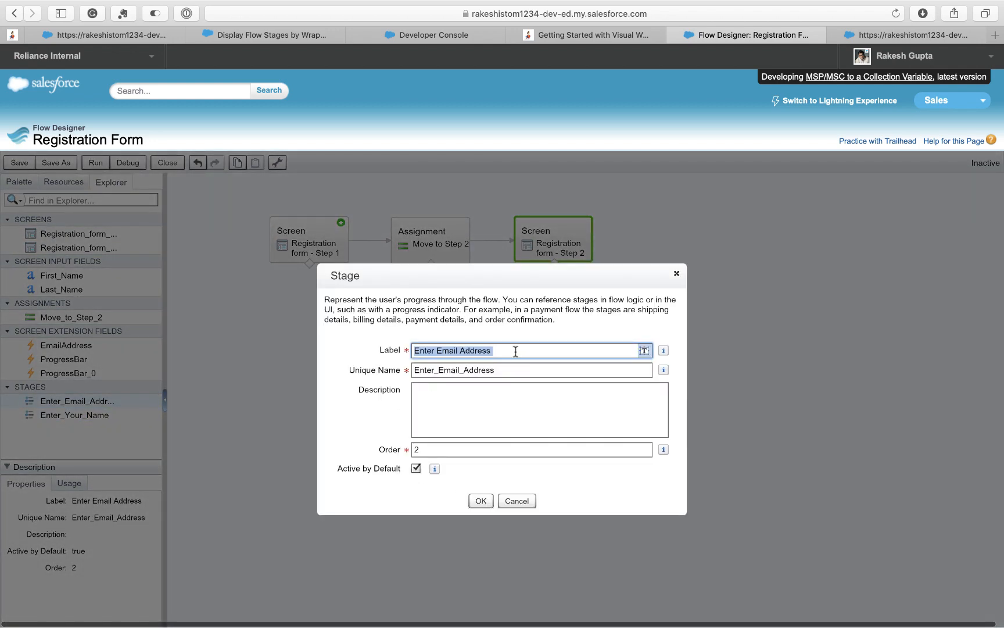
click(516, 501)
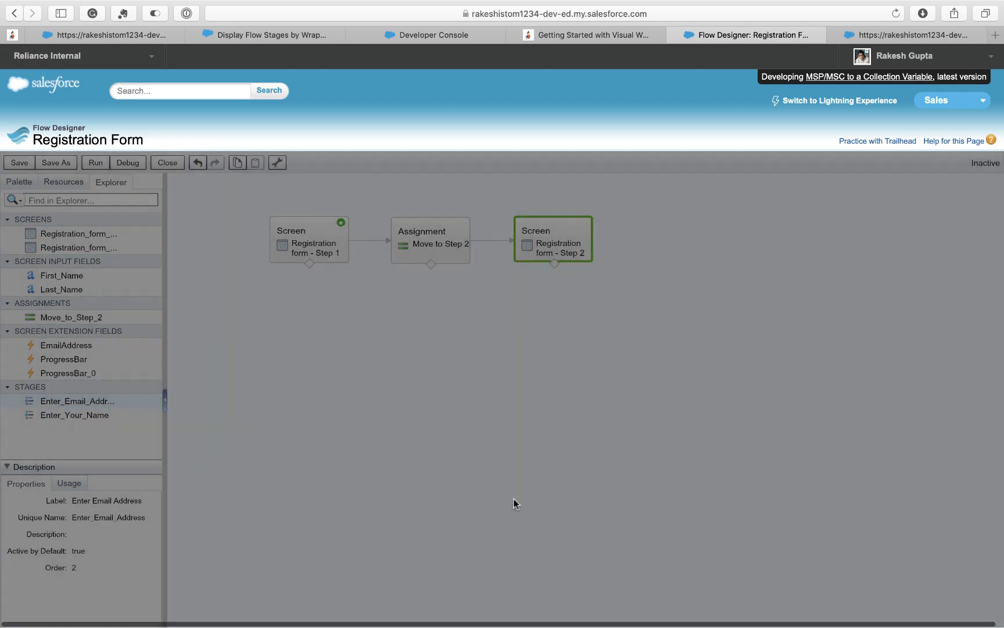
click(319, 224)
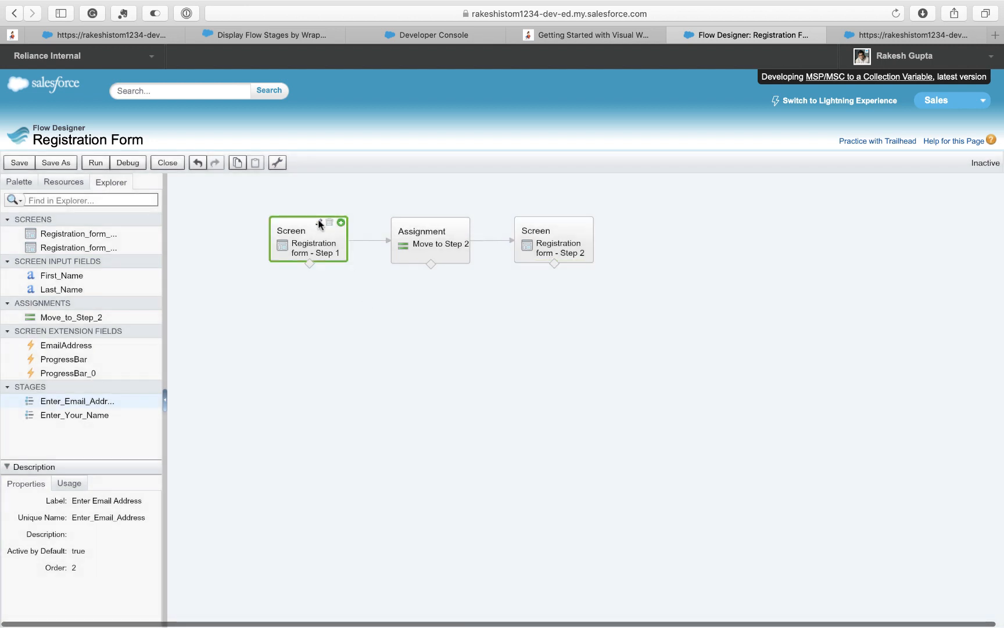
- Open the Registration form - Step 1 screen and scroll through its General Info settings
click(319, 224)
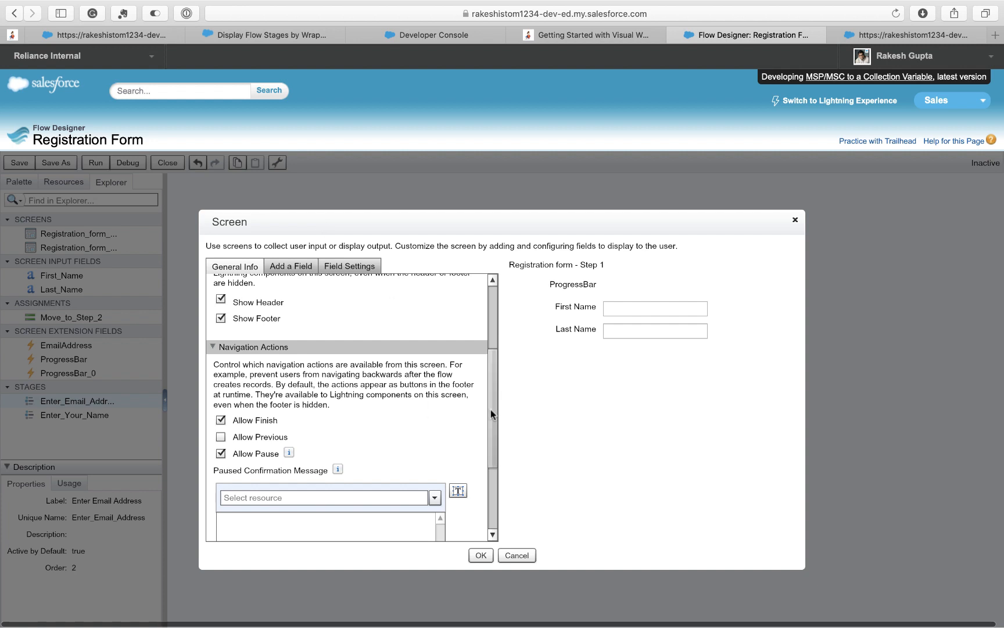
drag(490, 409, 495, 336)
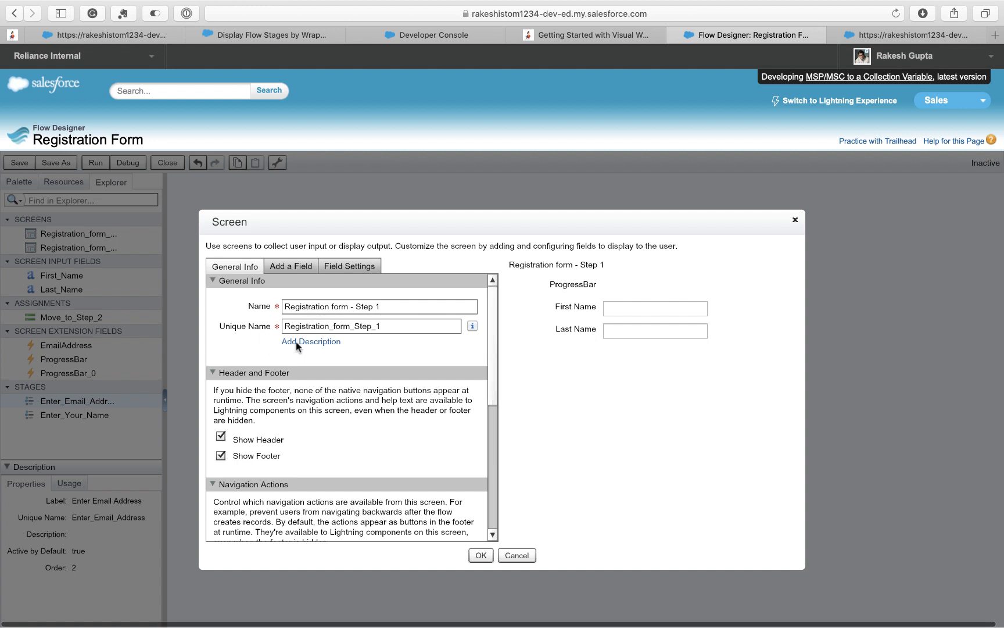
scroll(488, 352, down, 1)
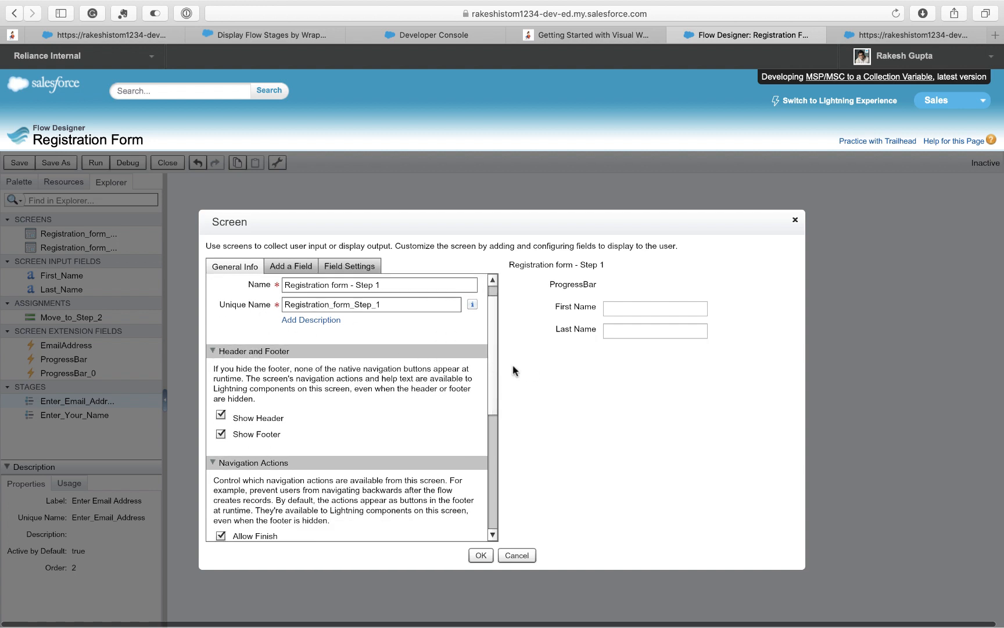
drag(492, 371, 491, 414)
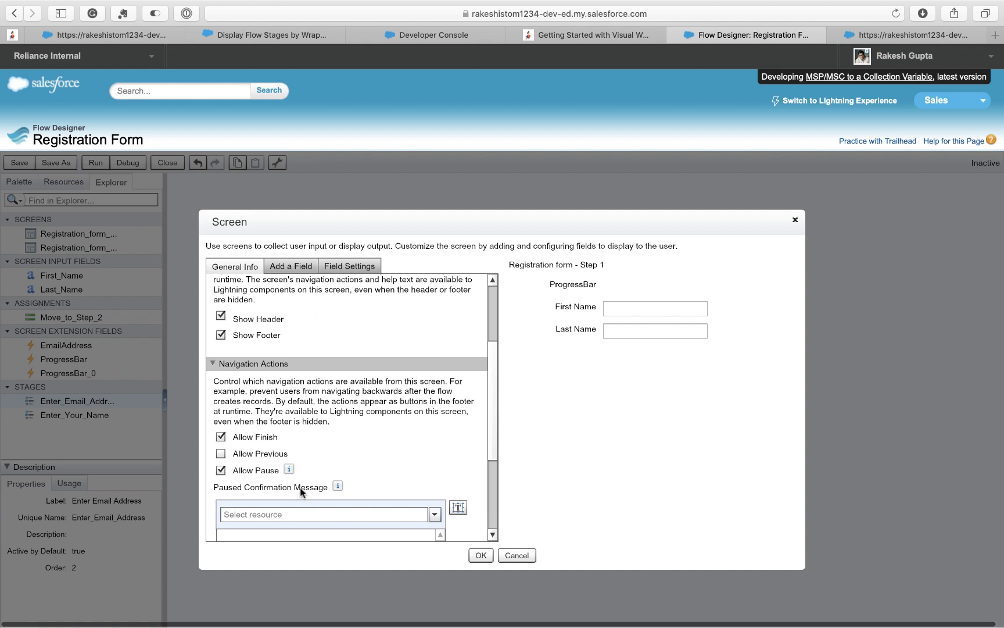
drag(494, 437, 491, 405)
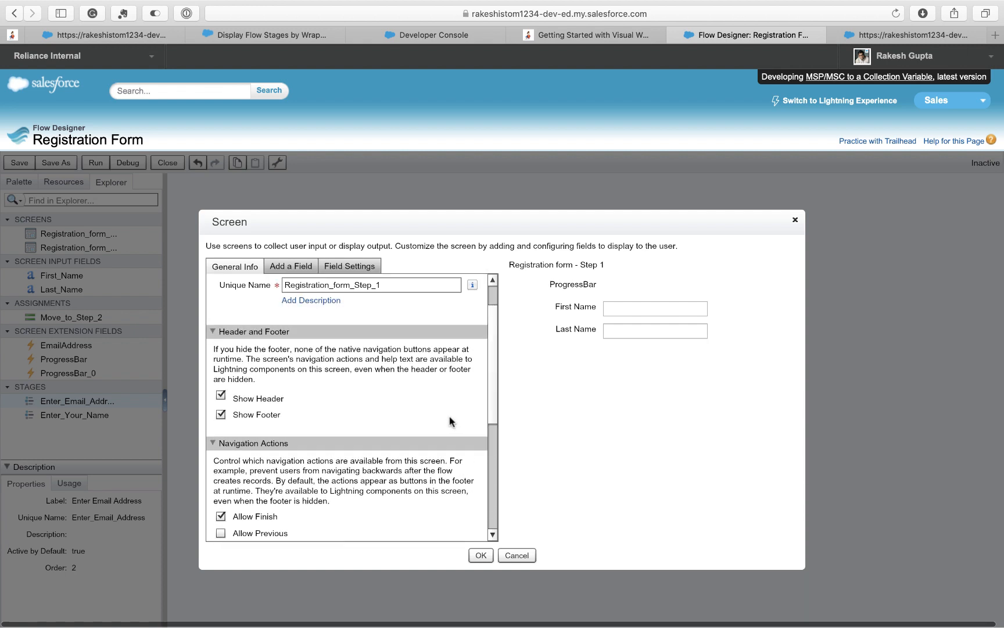
- Inspect the ProgressBar field's settings and unique name, then switch to the stages documentation
click(293, 269)
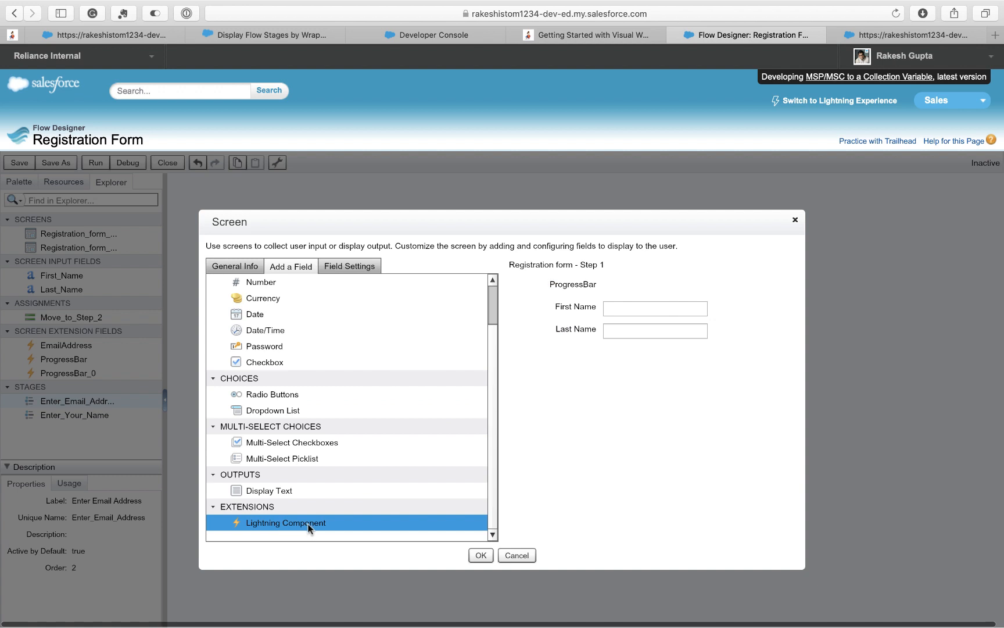
click(567, 288)
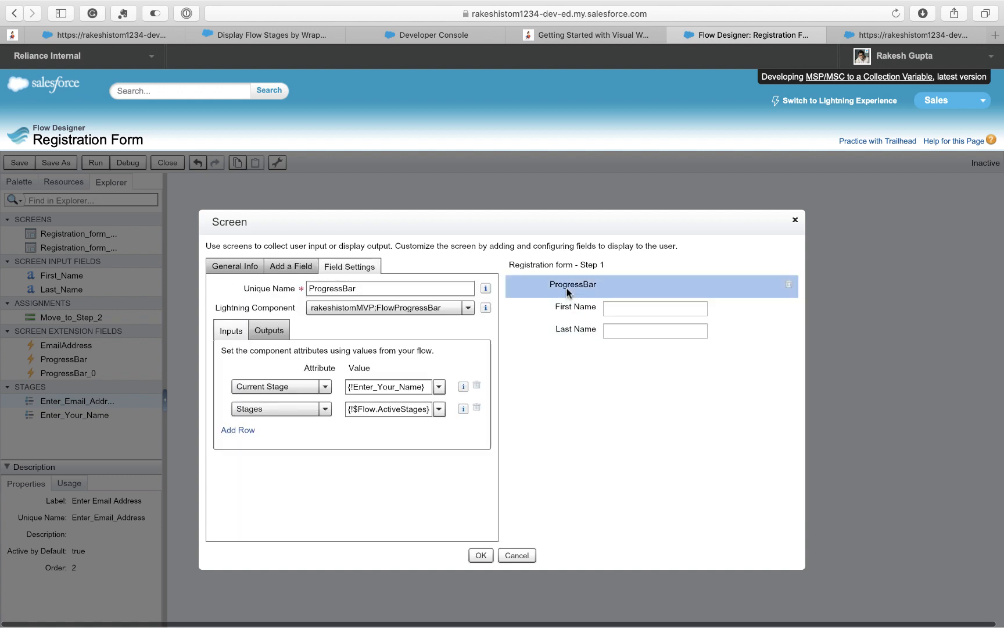
drag(360, 289, 293, 289)
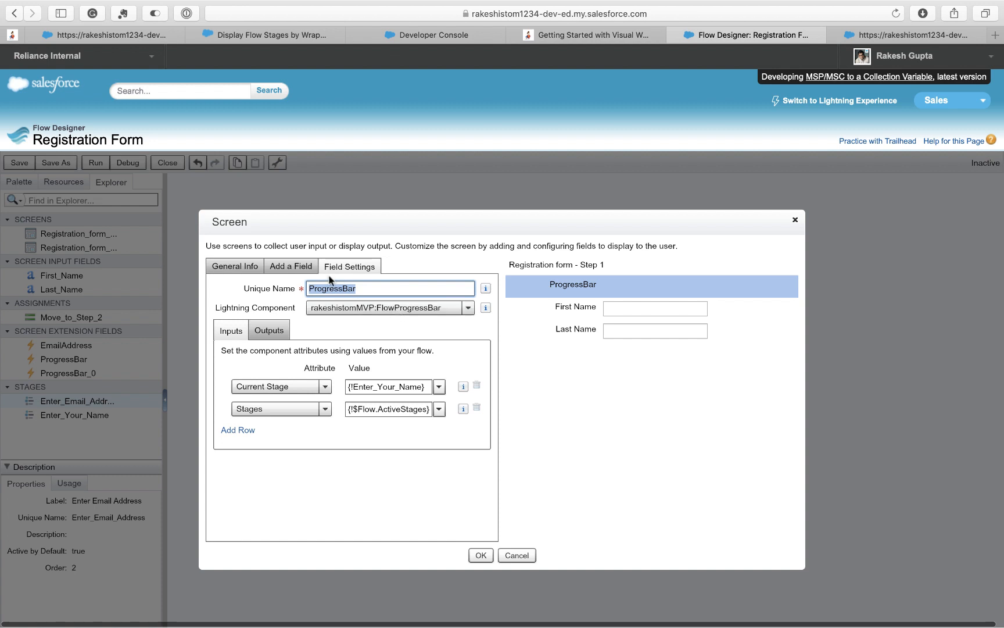
click(295, 33)
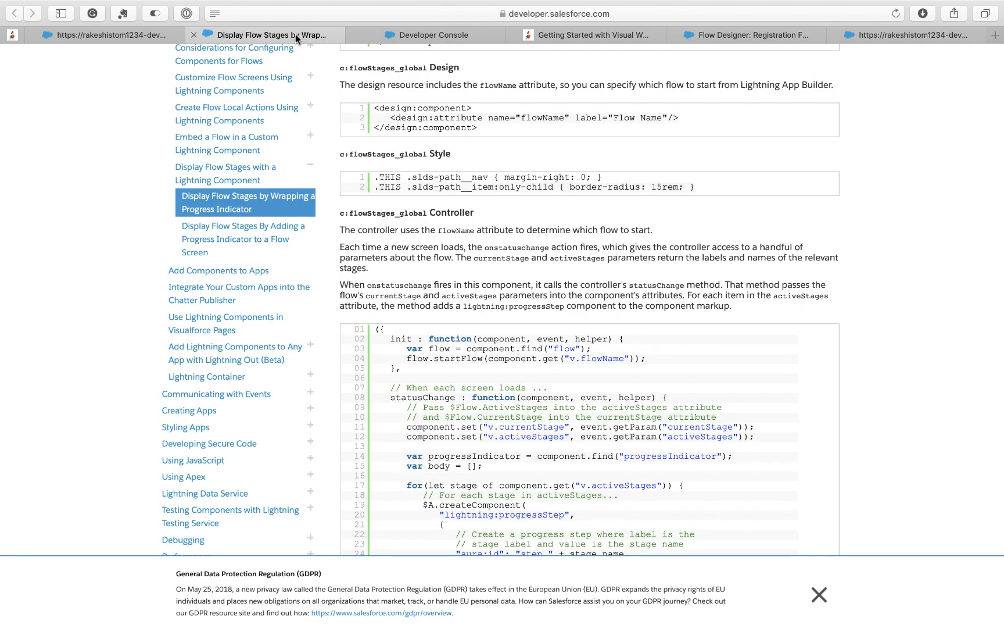
- Return to the ProgressBar settings showing Current Stage {!Enter_Your_Name} and Stages {!$Flow.ActiveStages}
click(691, 36)
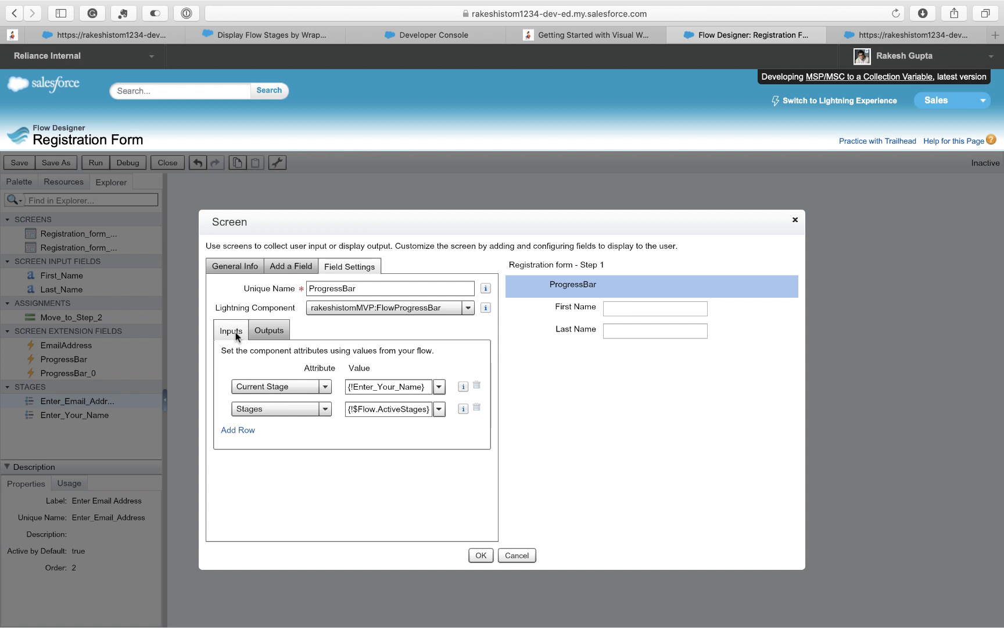
- Check the ProgressBar's Current Stage value {!Enter_Your_Name} and preview the running form
click(269, 331)
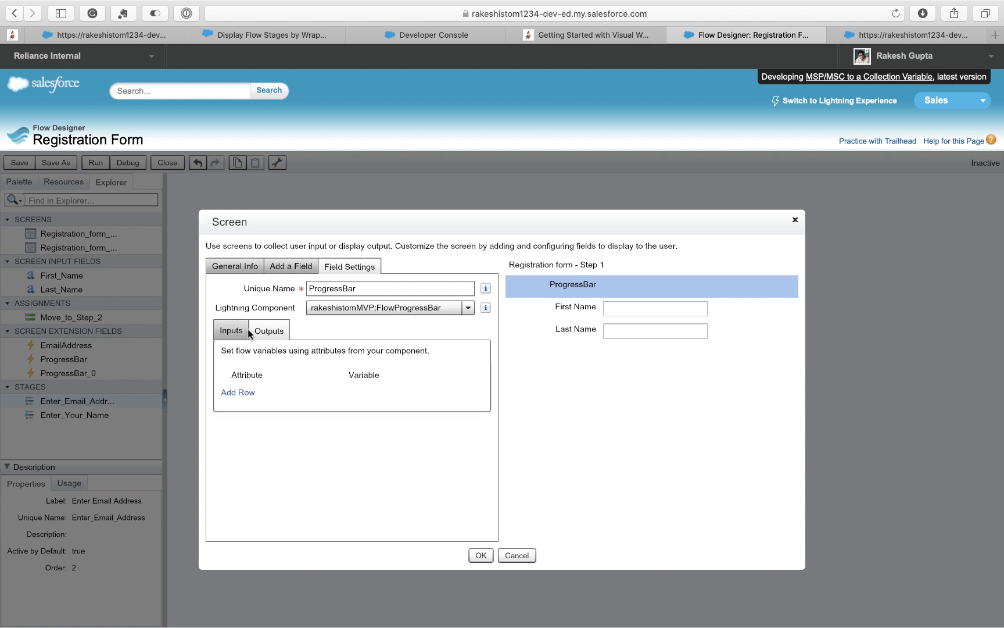
click(229, 332)
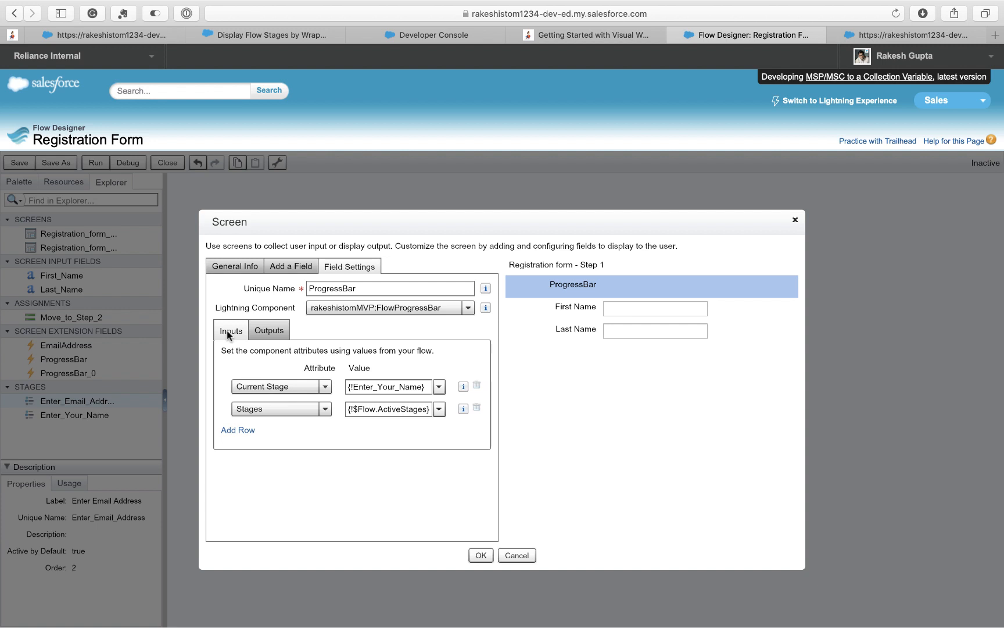
drag(423, 387, 322, 389)
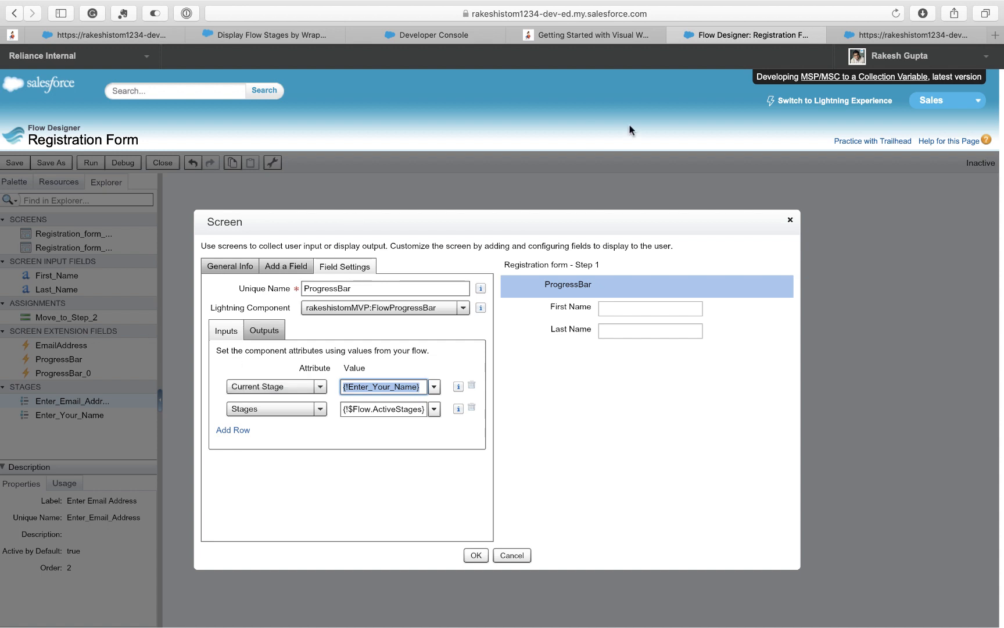
click(859, 38)
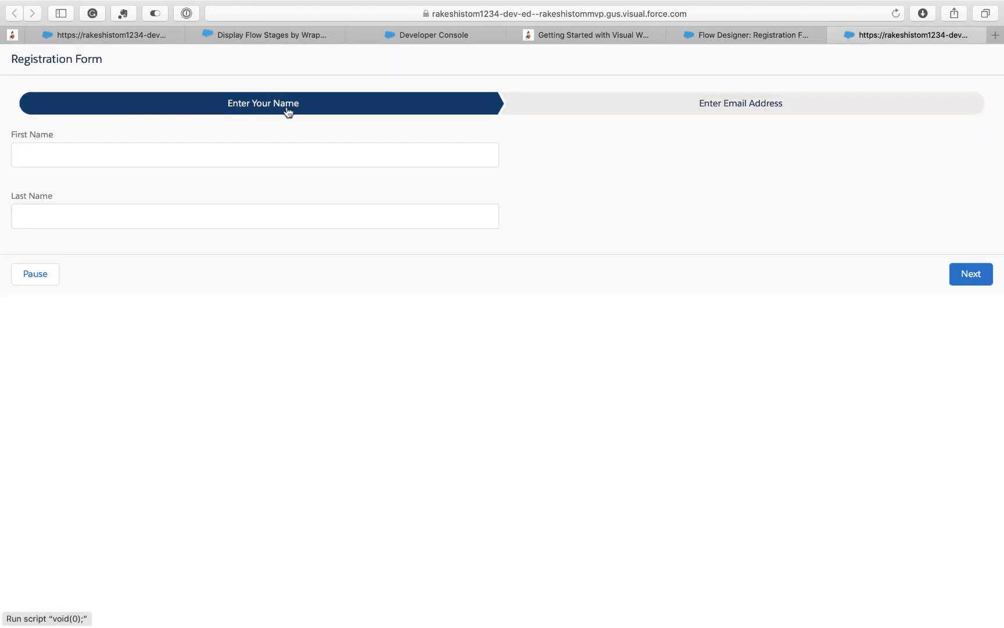
click(722, 35)
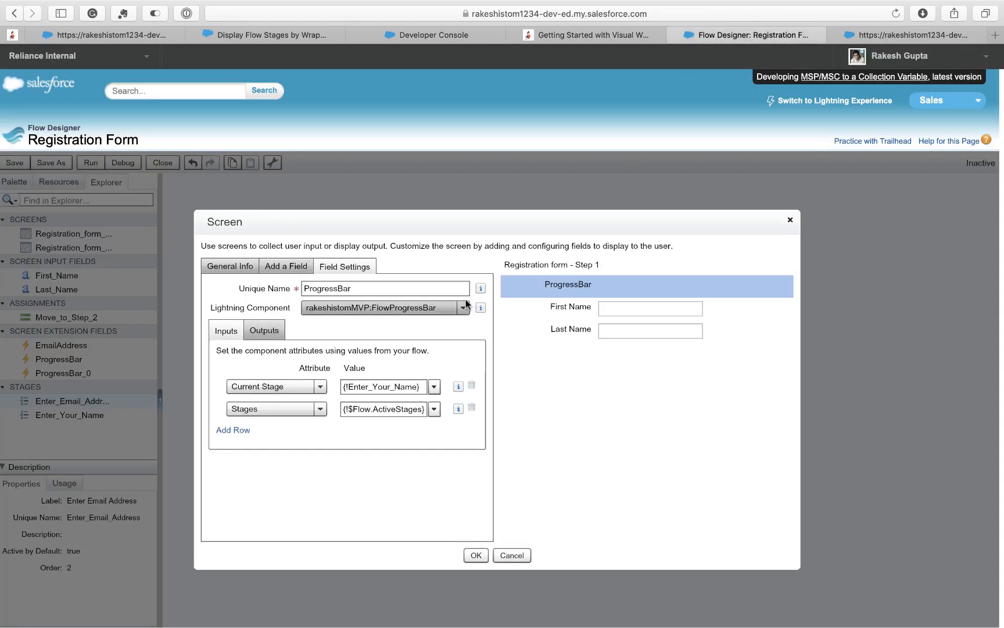
- Verify Stages is {!$Flow.ActiveStages}, inspect the First Name textbox, and close the Step 1 screen
click(347, 408)
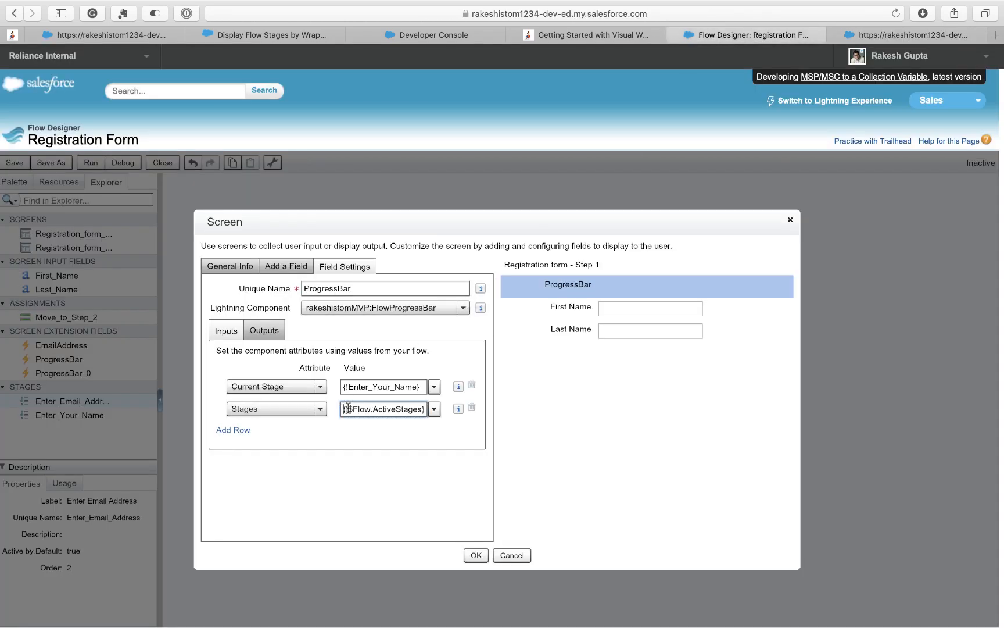
drag(348, 408, 433, 412)
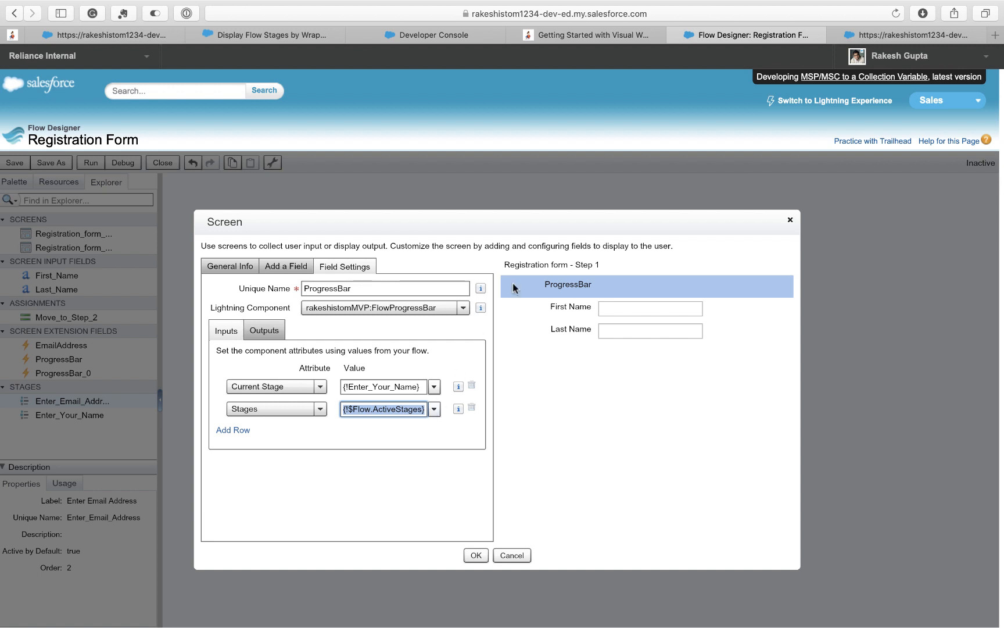
click(579, 309)
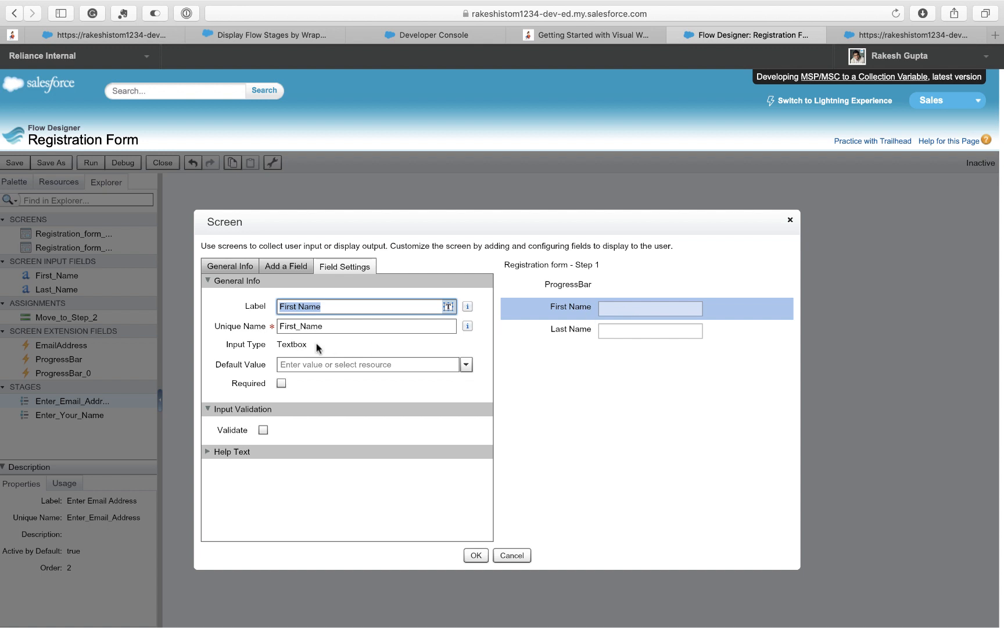
click(471, 555)
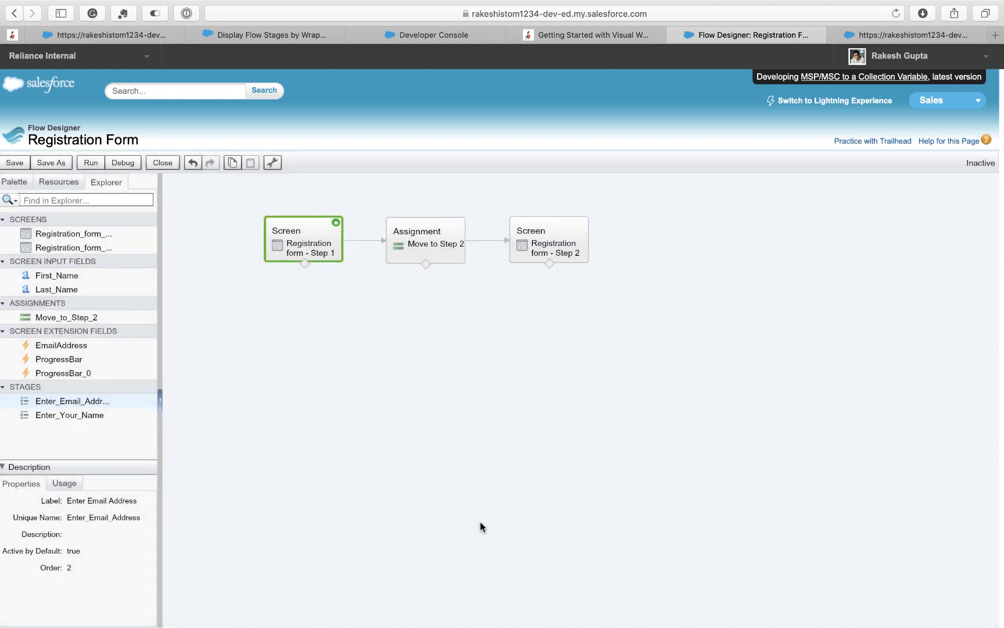
- In the running form, enter a first and last name, advance to Enter Email Address, then return
click(864, 33)
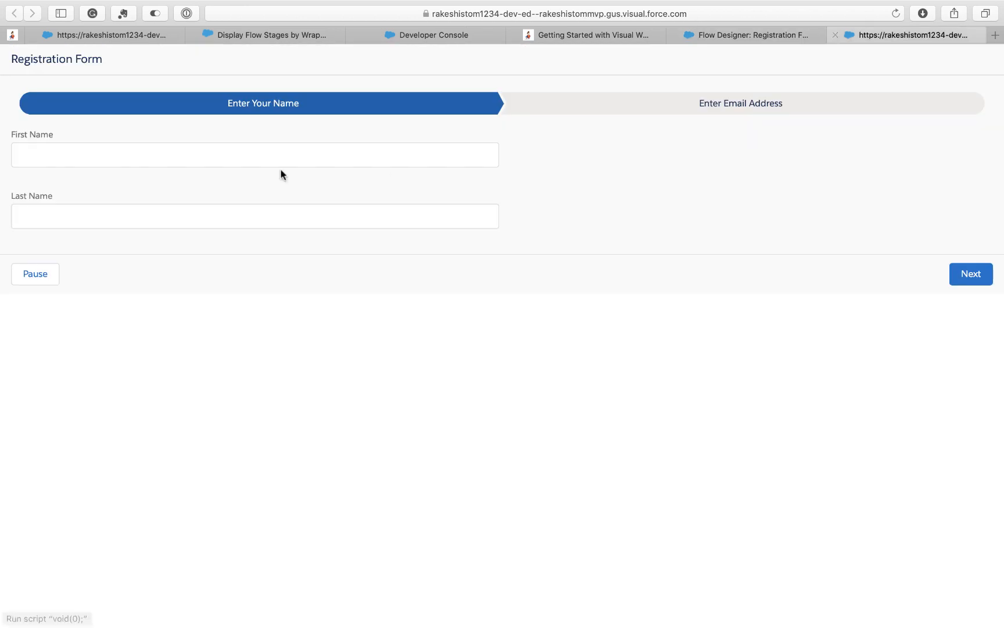
click(140, 150)
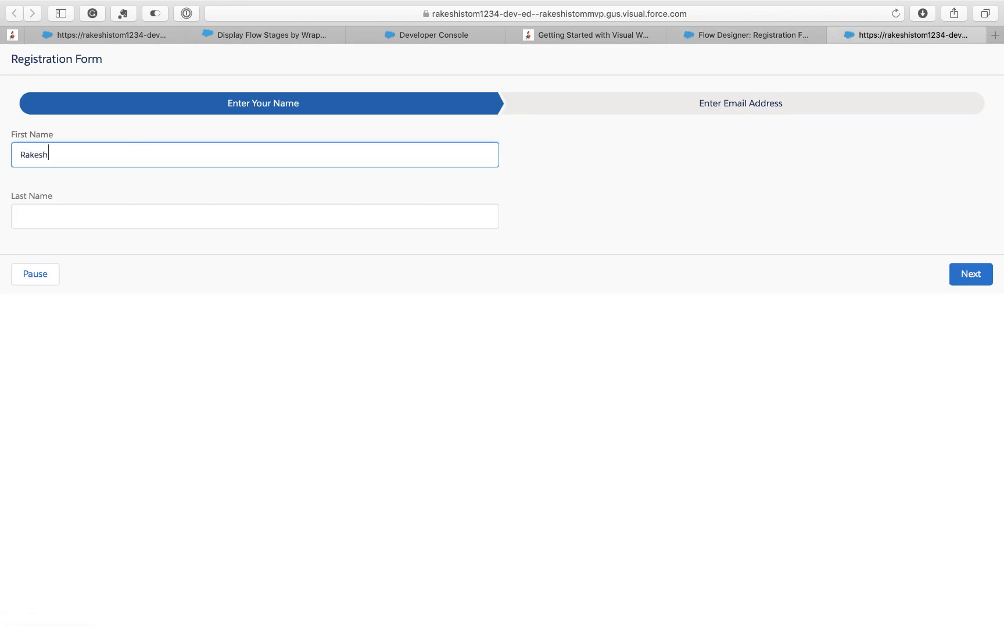
key(Tab)
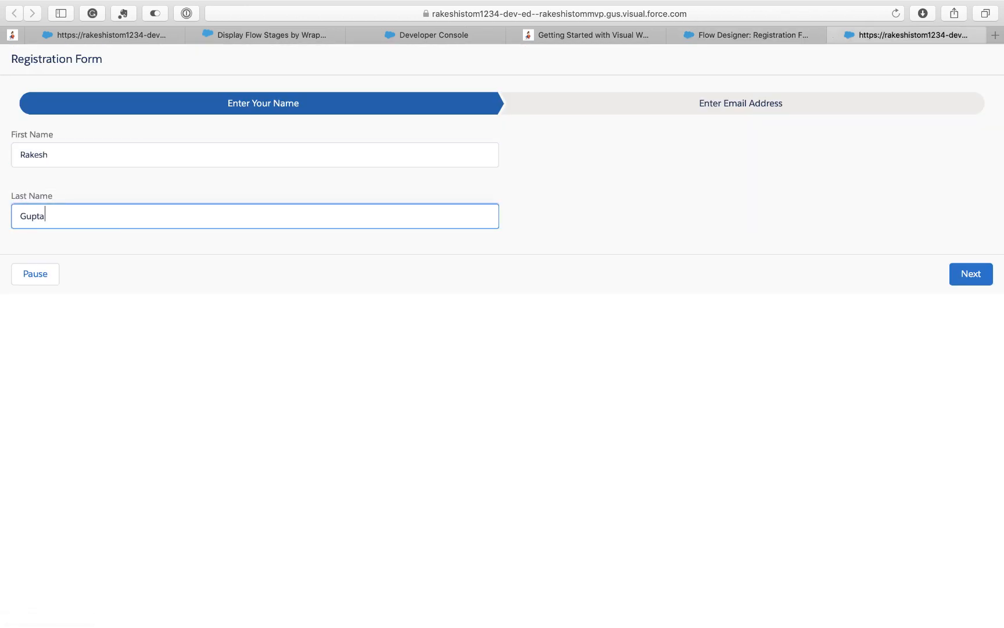
click(968, 277)
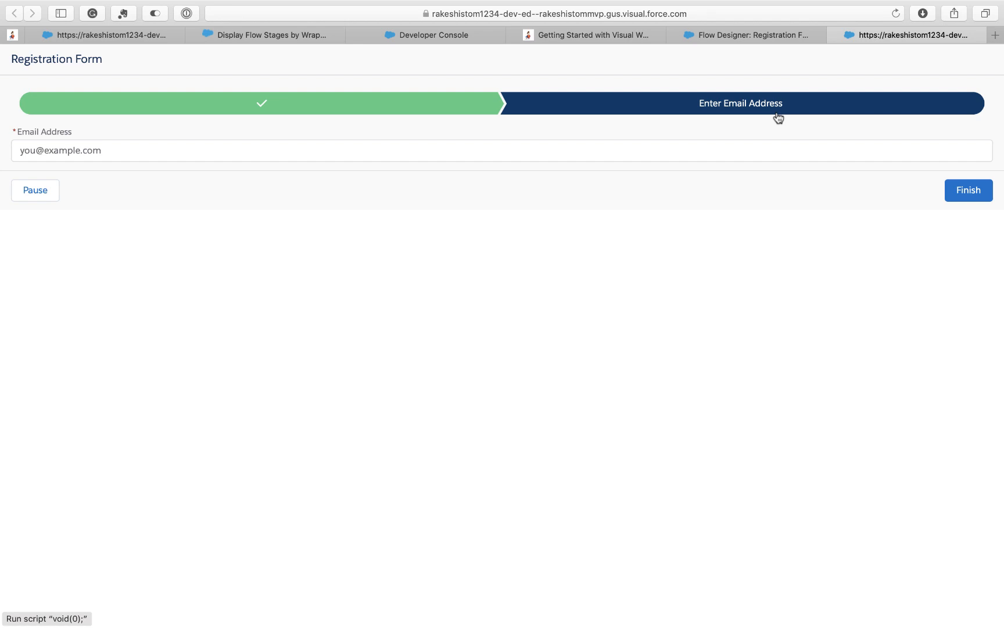
click(754, 35)
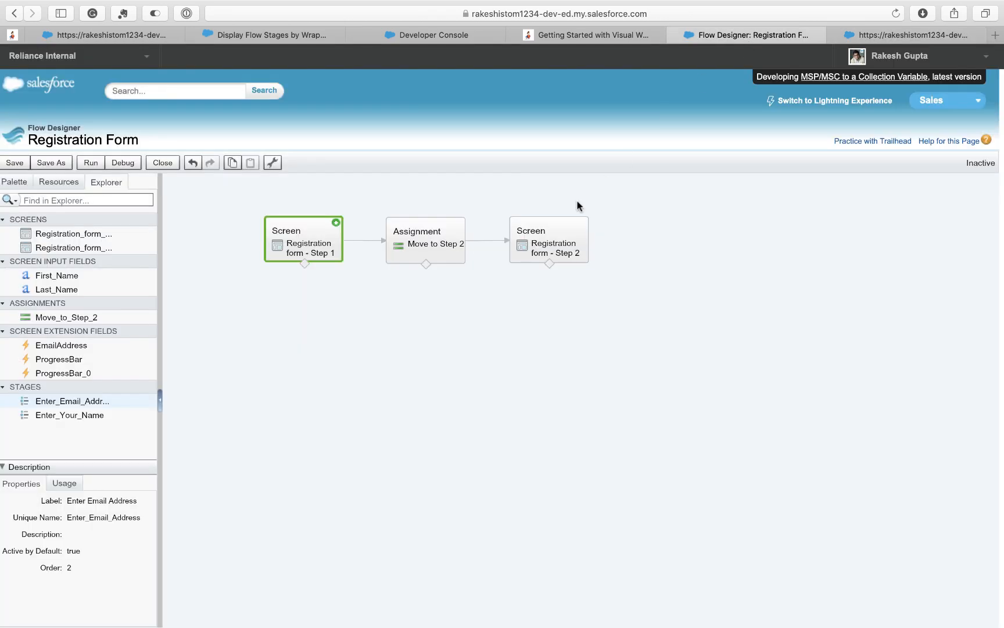
click(435, 223)
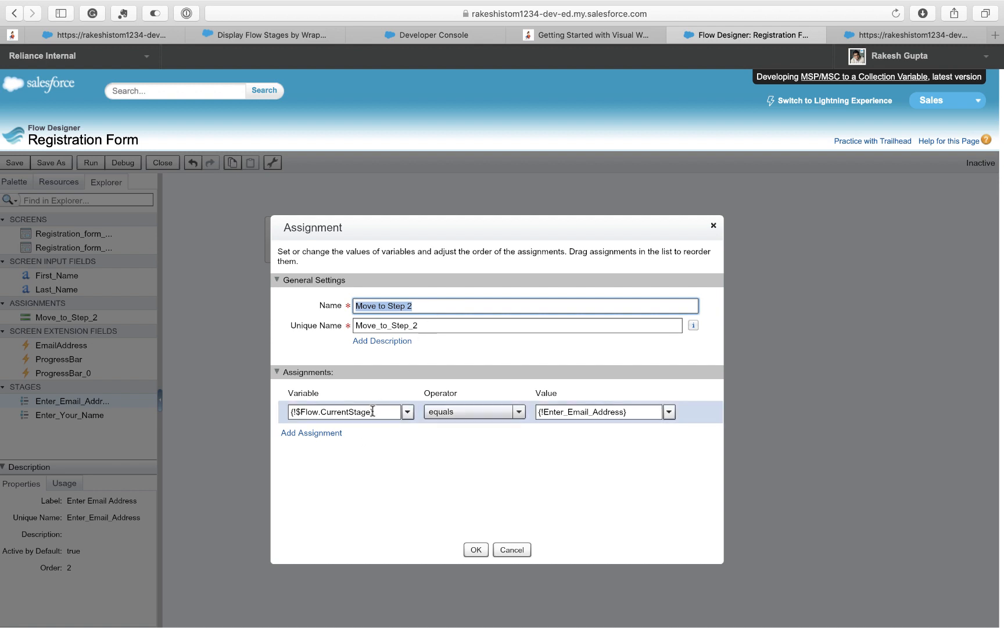
drag(380, 412, 308, 411)
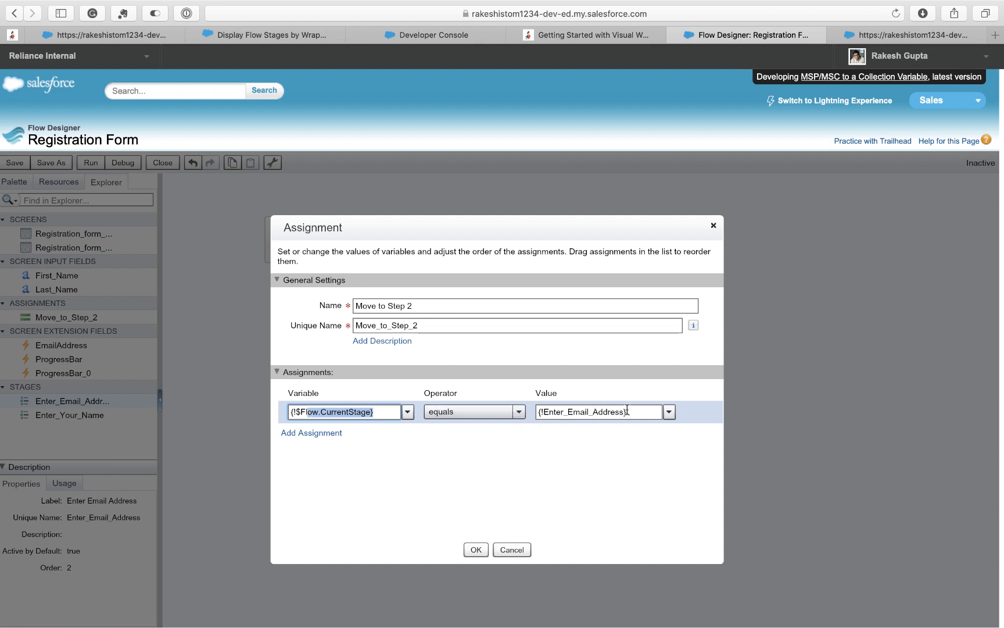
drag(628, 411, 547, 410)
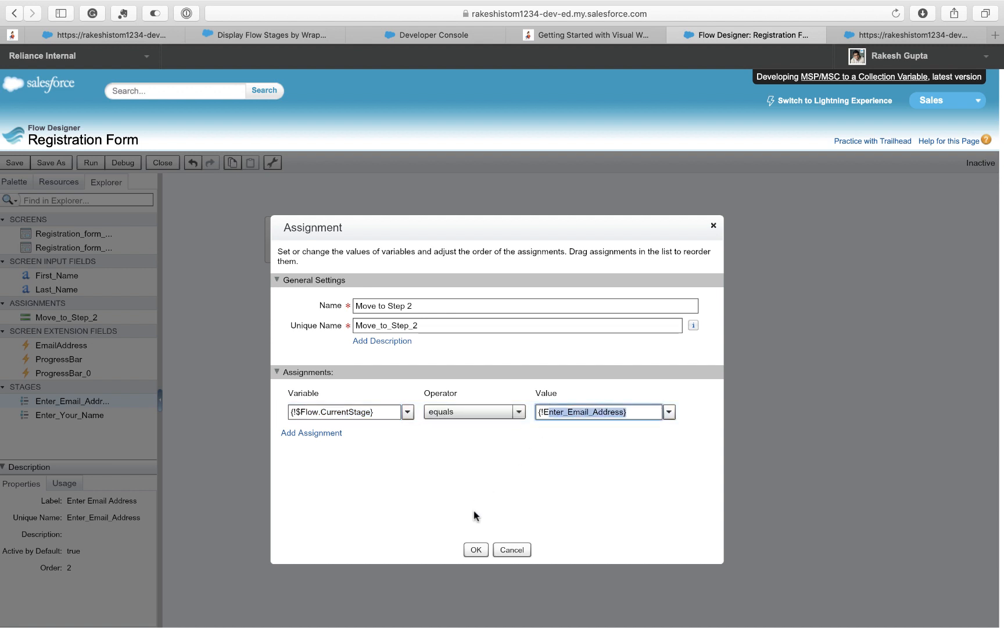
click(475, 549)
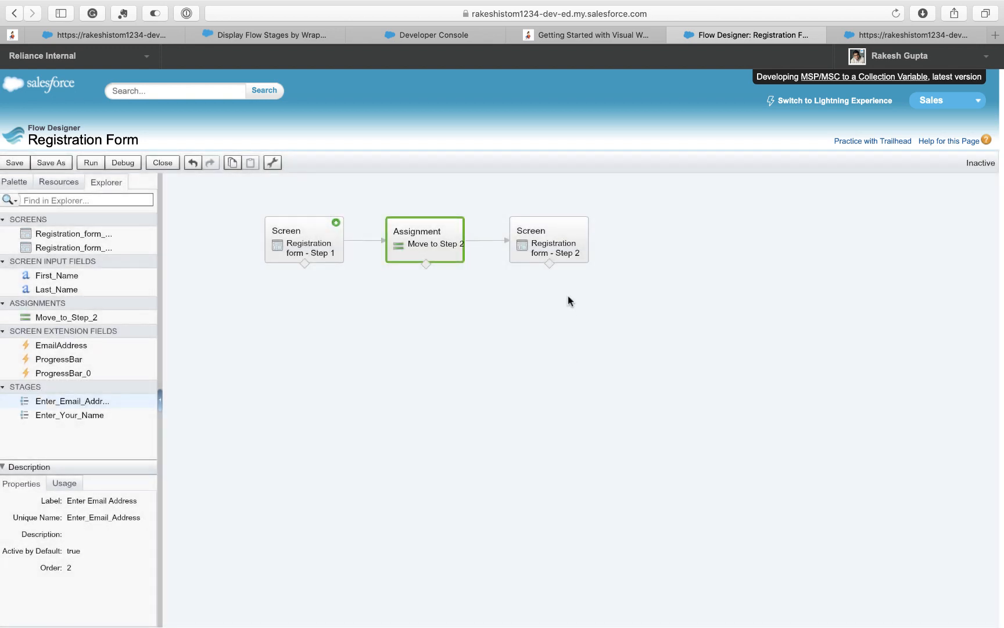
click(559, 224)
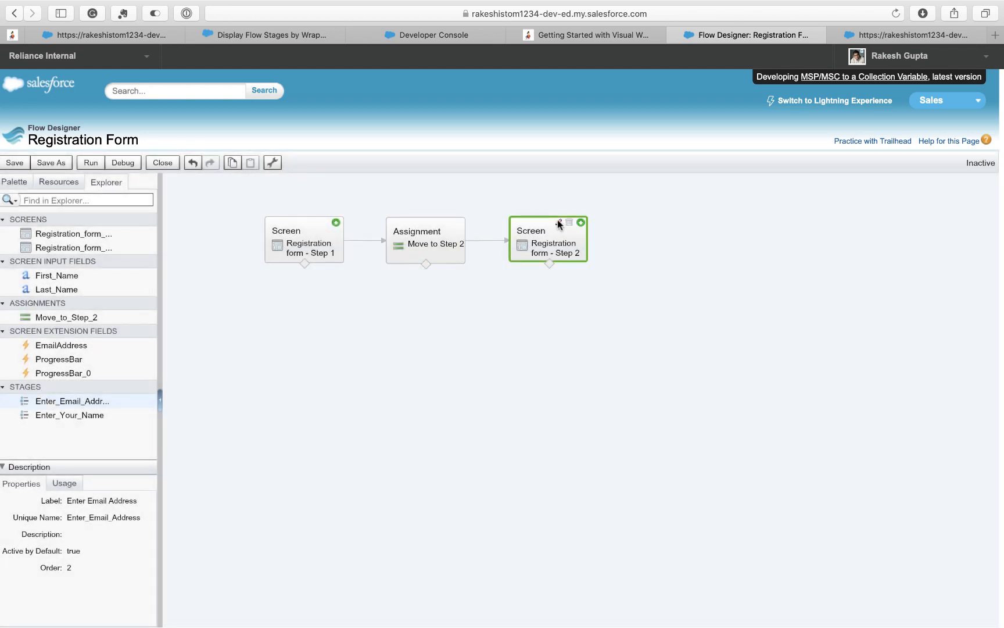
click(559, 223)
drag(490, 345, 492, 308)
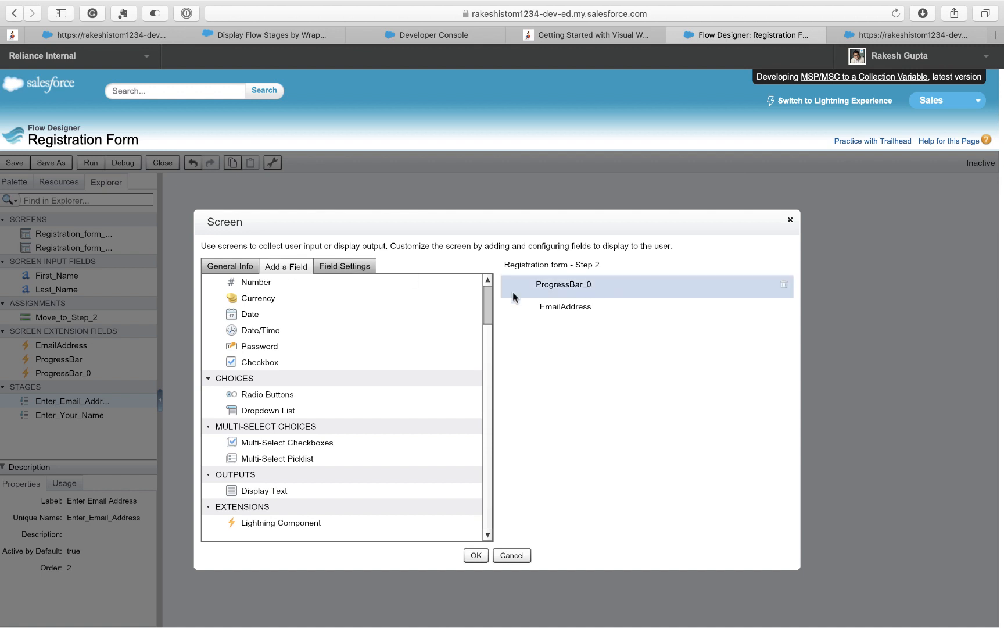
click(533, 293)
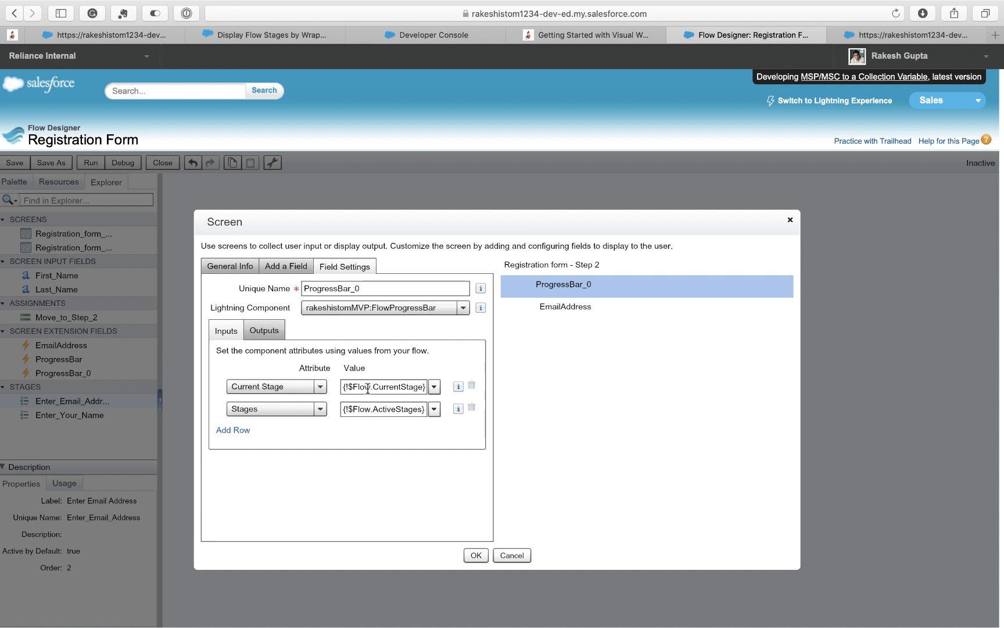
drag(343, 387, 427, 387)
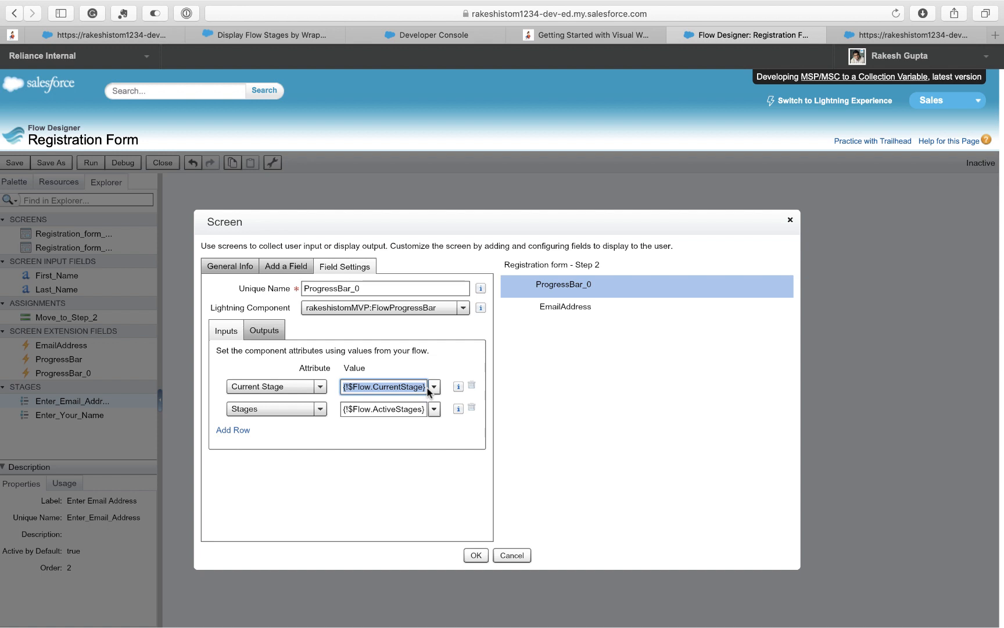
click(566, 312)
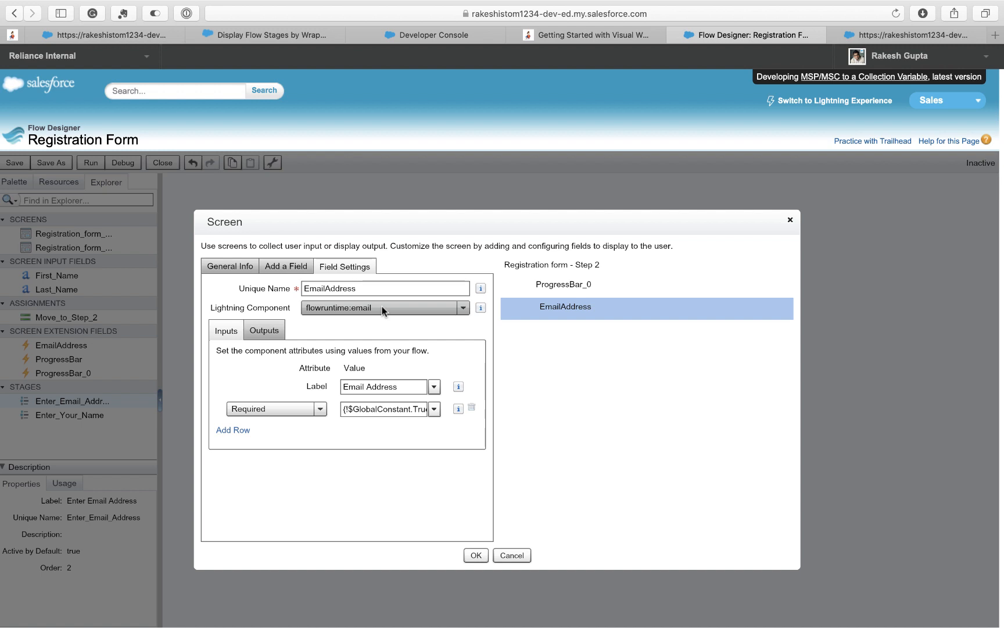
click(482, 555)
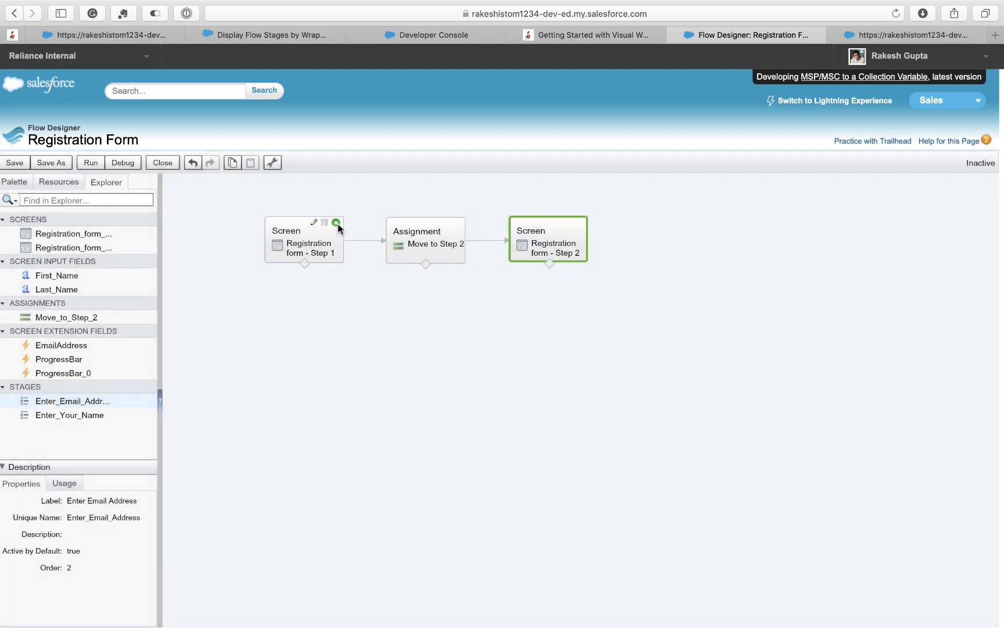
- Close the old runtime tab, save the Registration Form flow, and start a new run
click(892, 34)
click(835, 35)
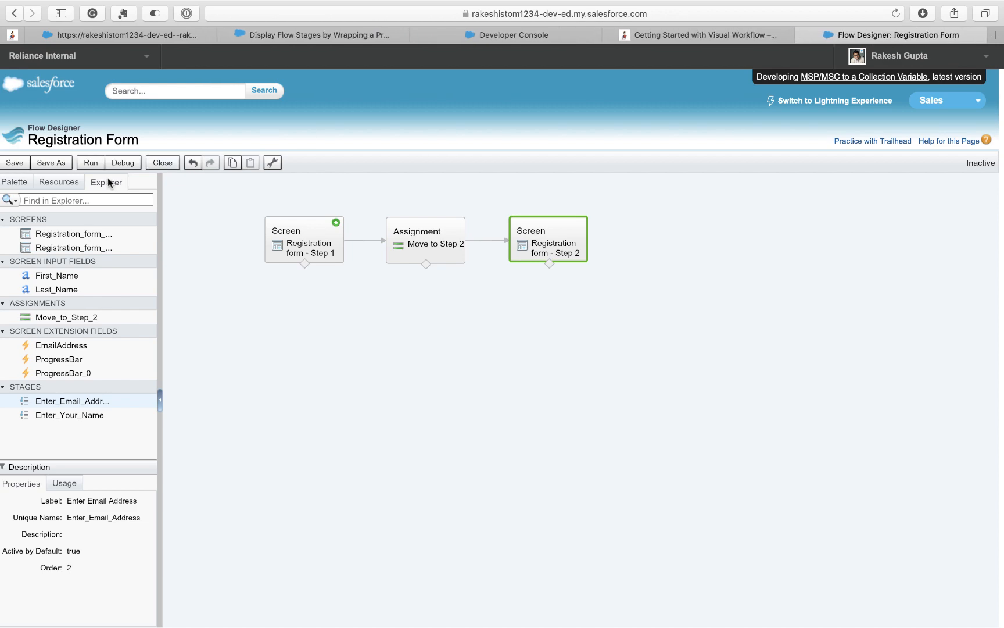
click(19, 163)
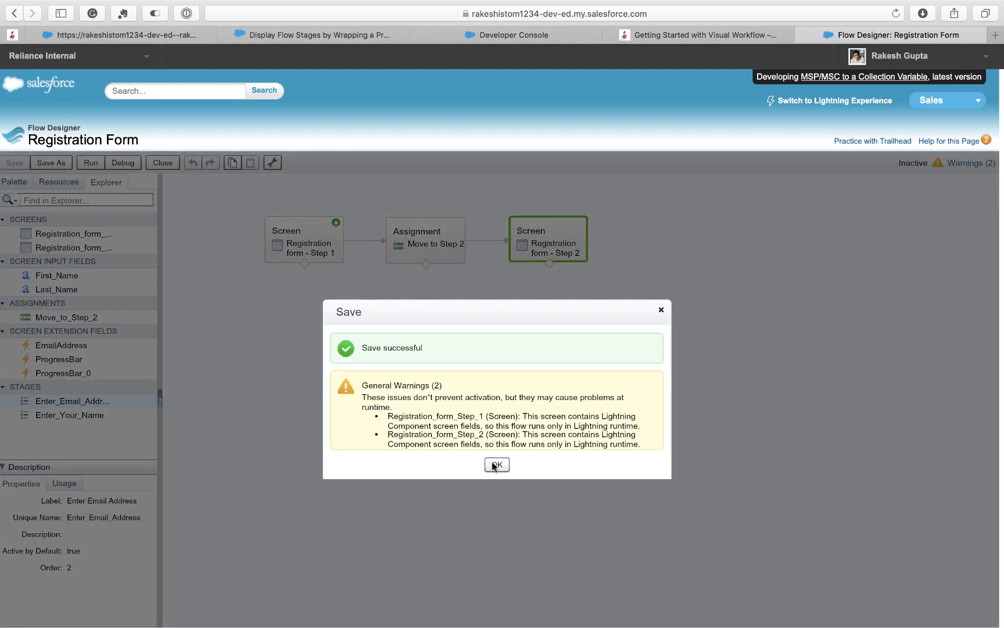
click(495, 465)
click(92, 163)
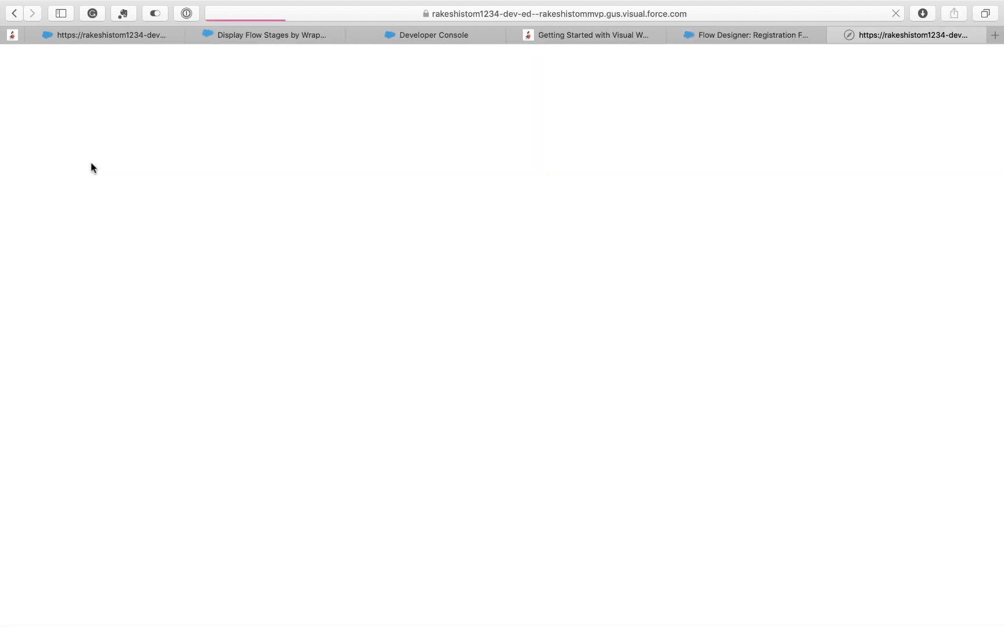
- Enter a first and last name and advance to the email address stage
click(118, 149)
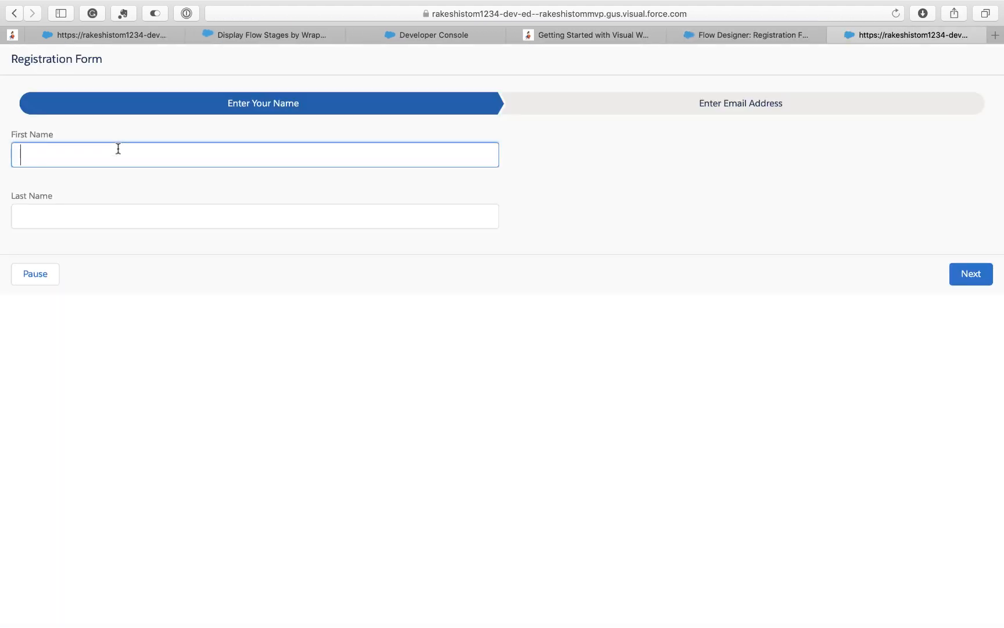
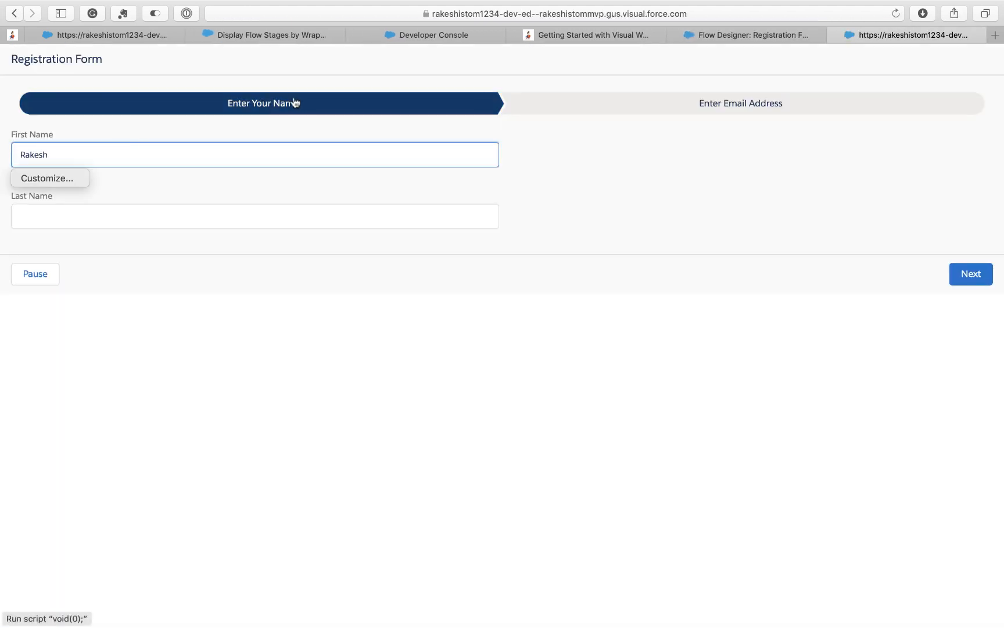
click(131, 222)
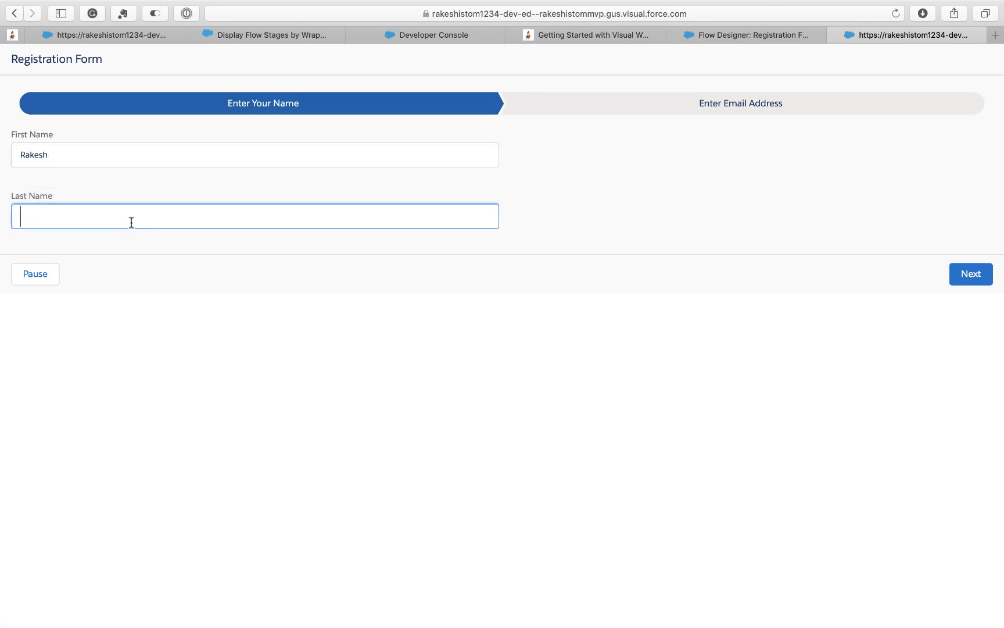
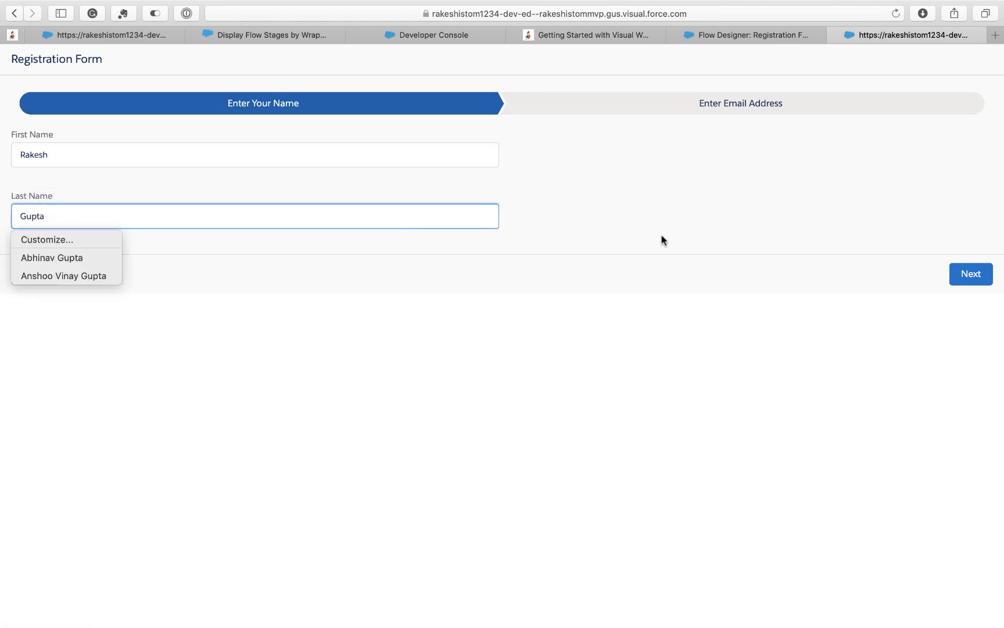
click(963, 276)
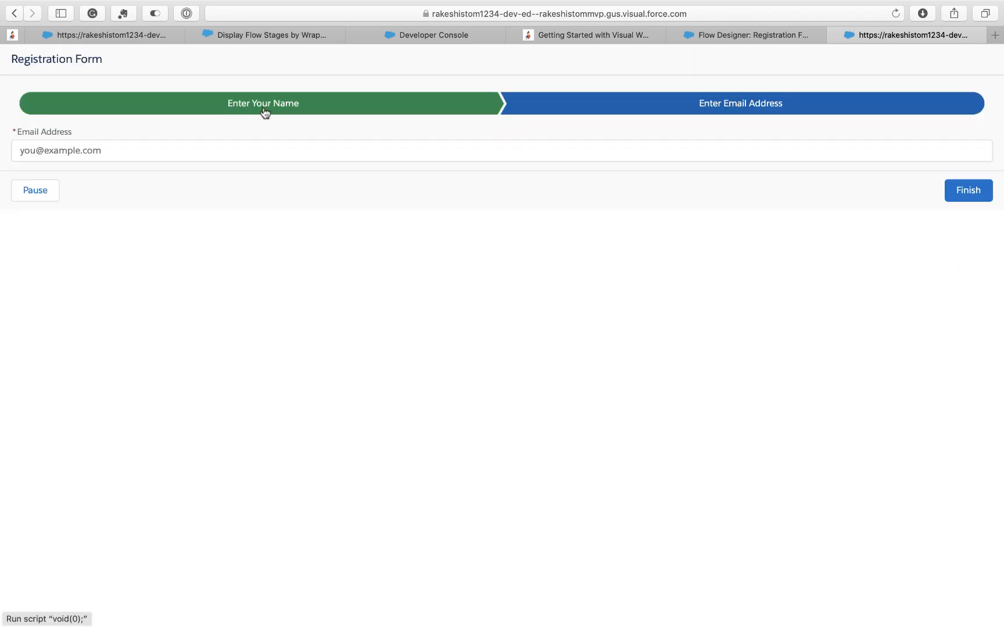
- Enter a test e-mail address and finish the registration form
click(245, 151)
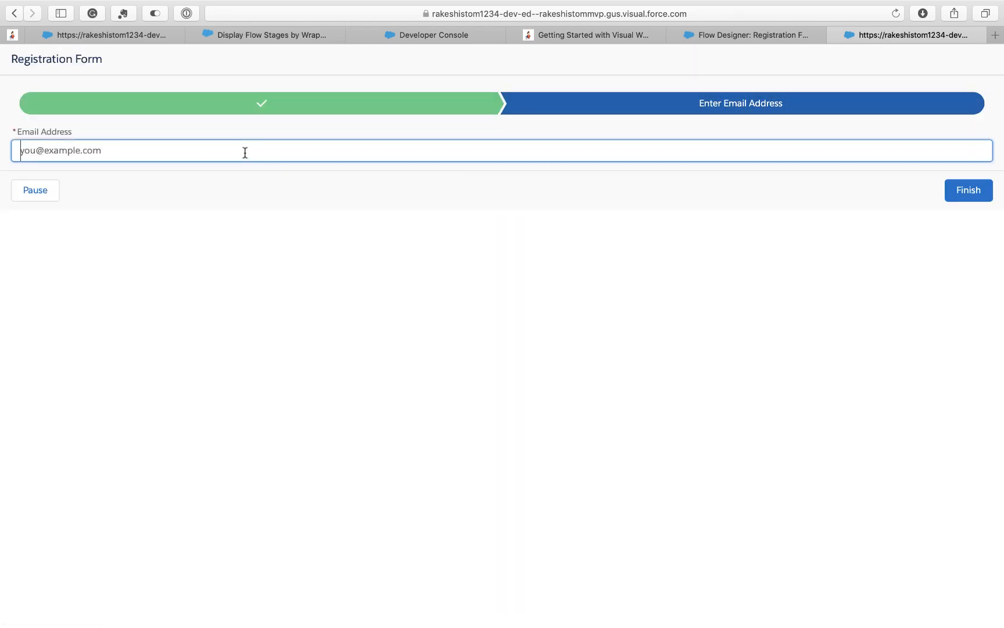
text(test@tes)
key(ctrl+super+f)
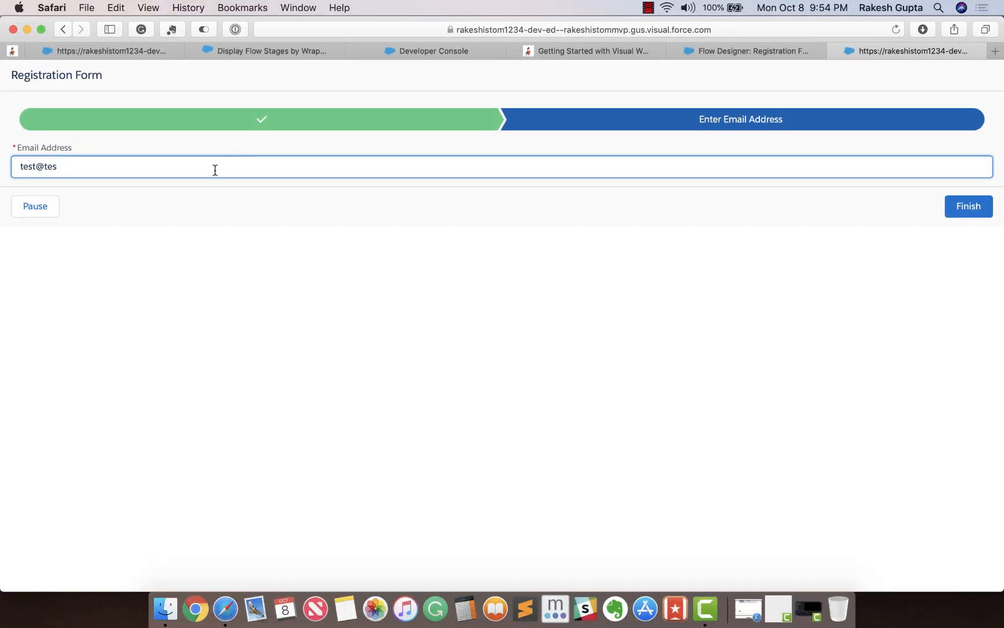
text(t.com)
click(962, 212)
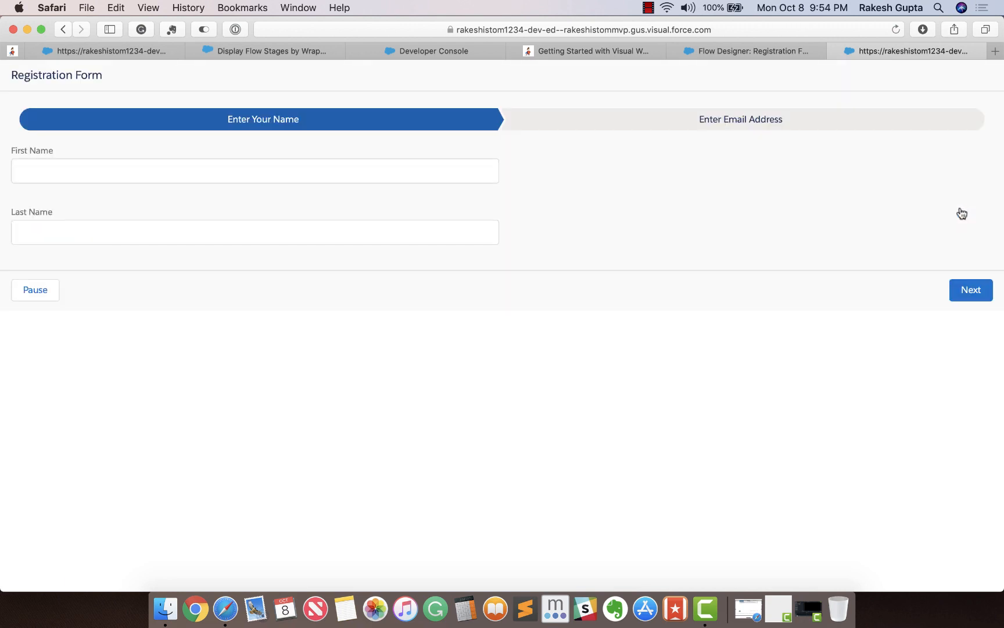